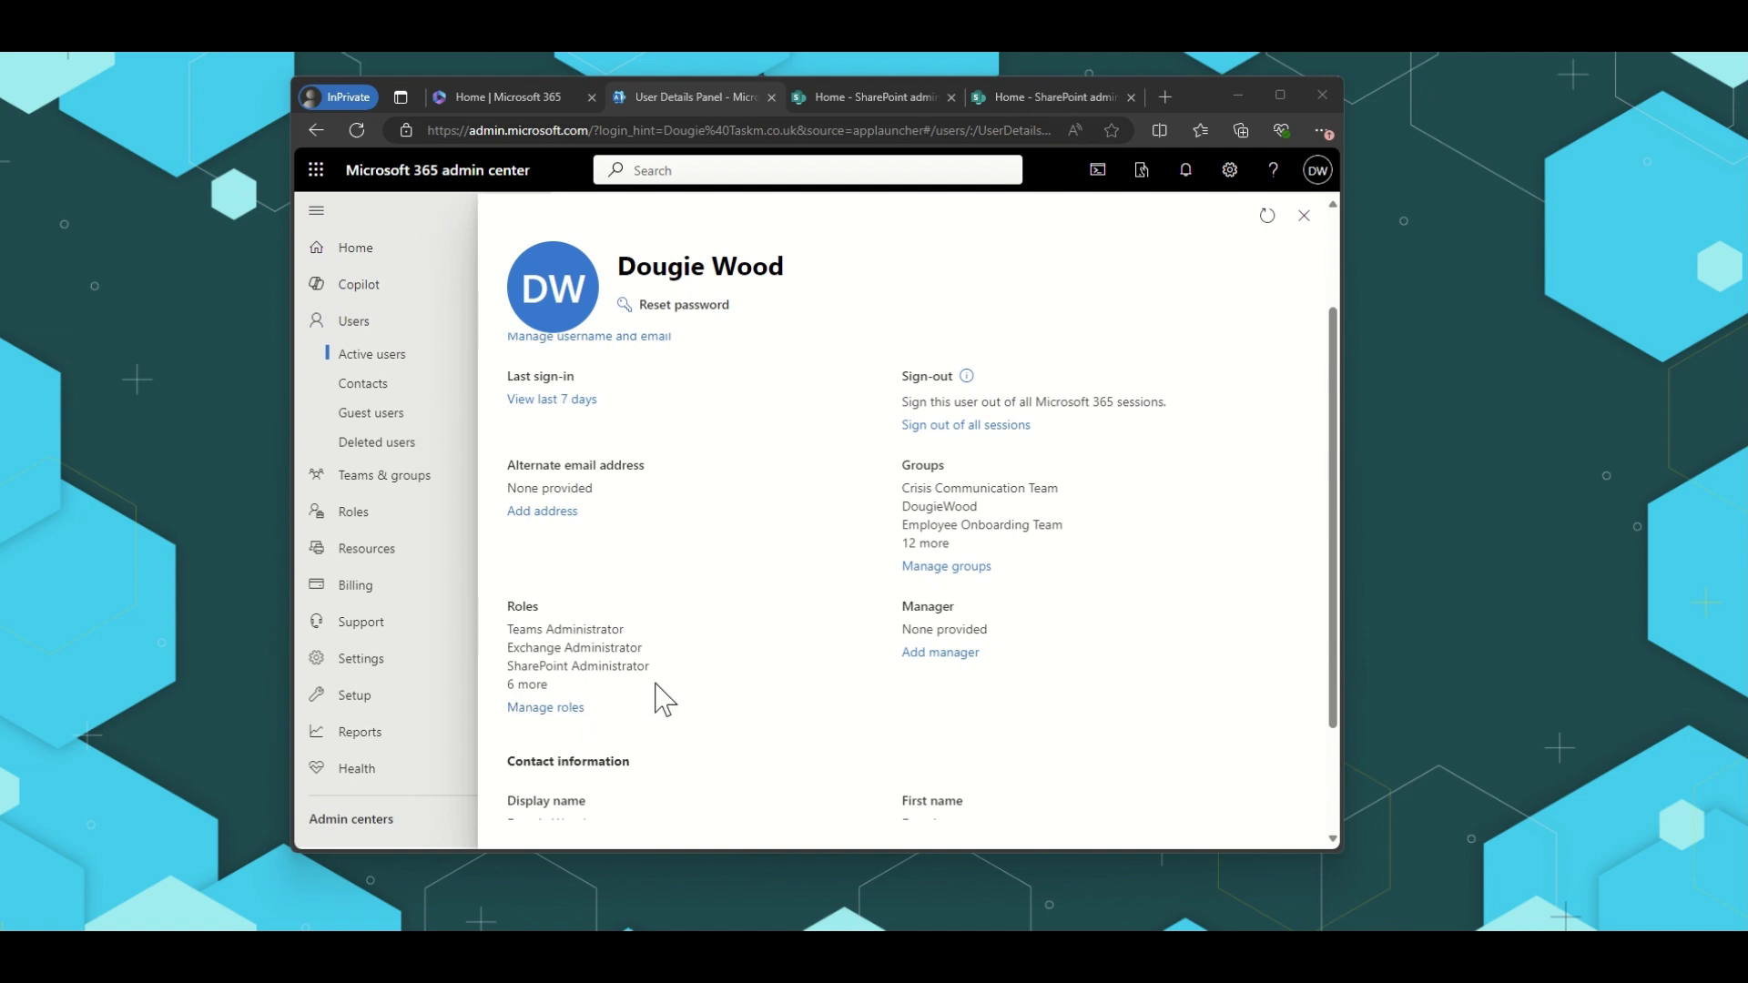
# Review the user's SharePoint Administrator role in Manage roles, then open the Storage used sort menu.
pyautogui.moveTo(508, 667); pyautogui.dragTo(659, 687)
pyautogui.click(646, 721)
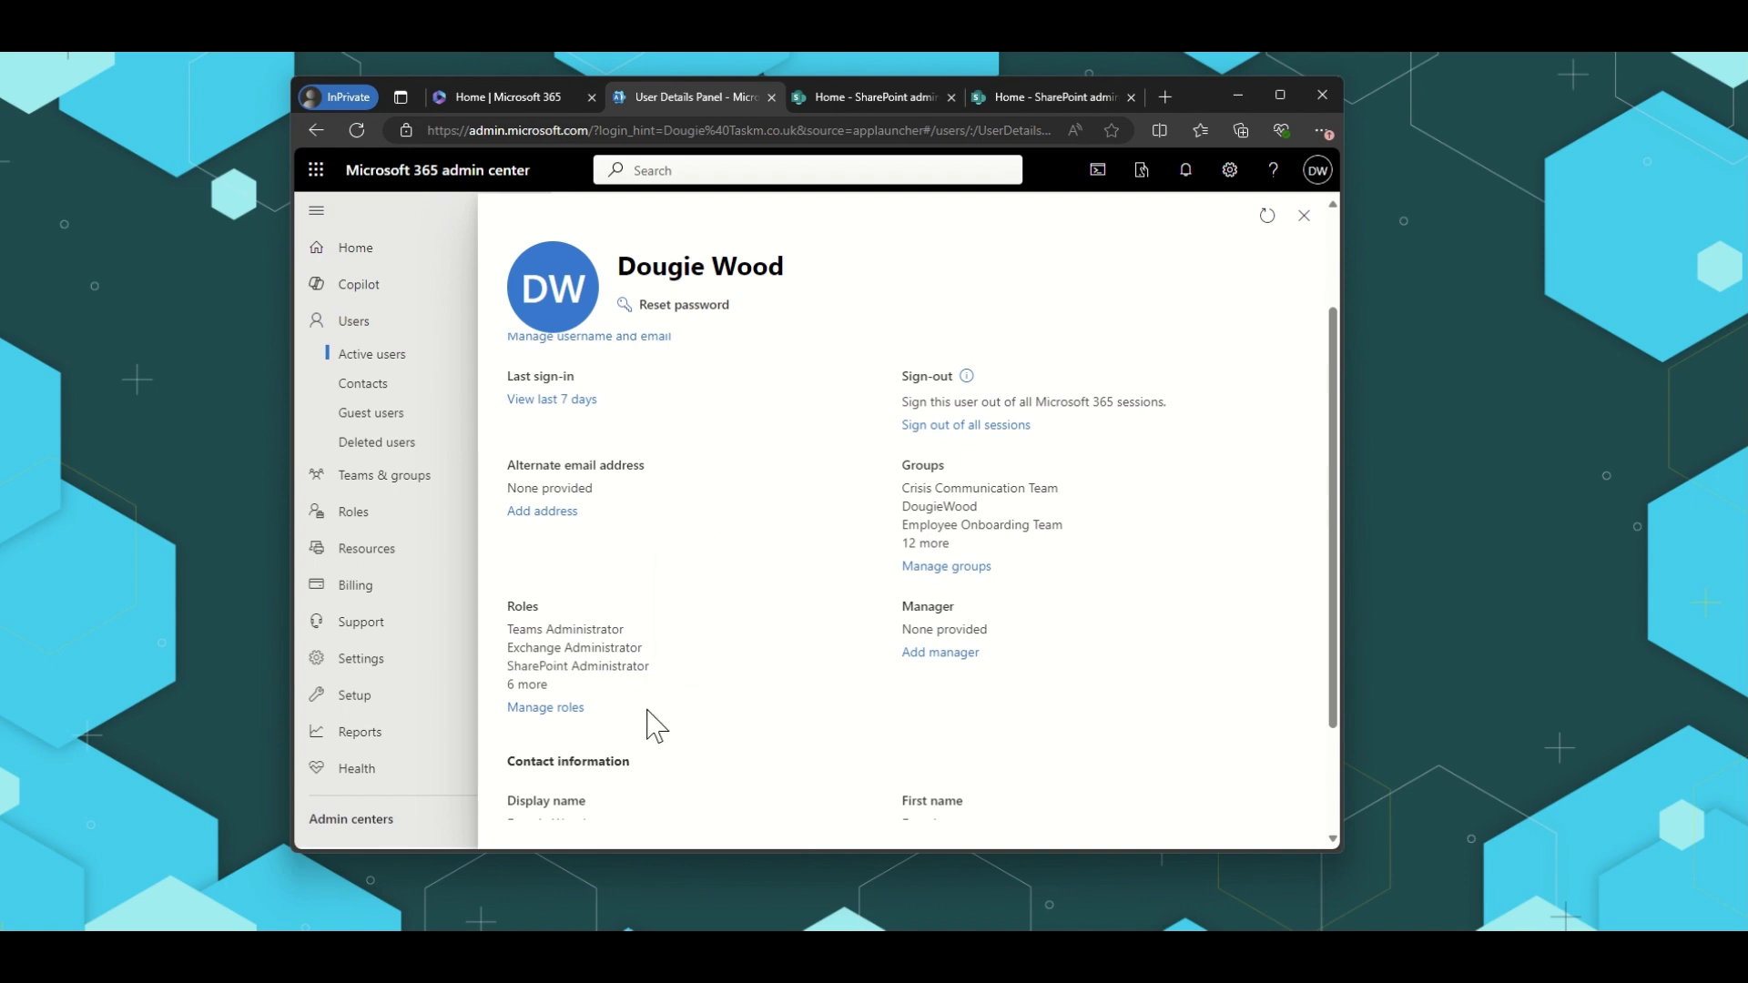
pyautogui.click(577, 711)
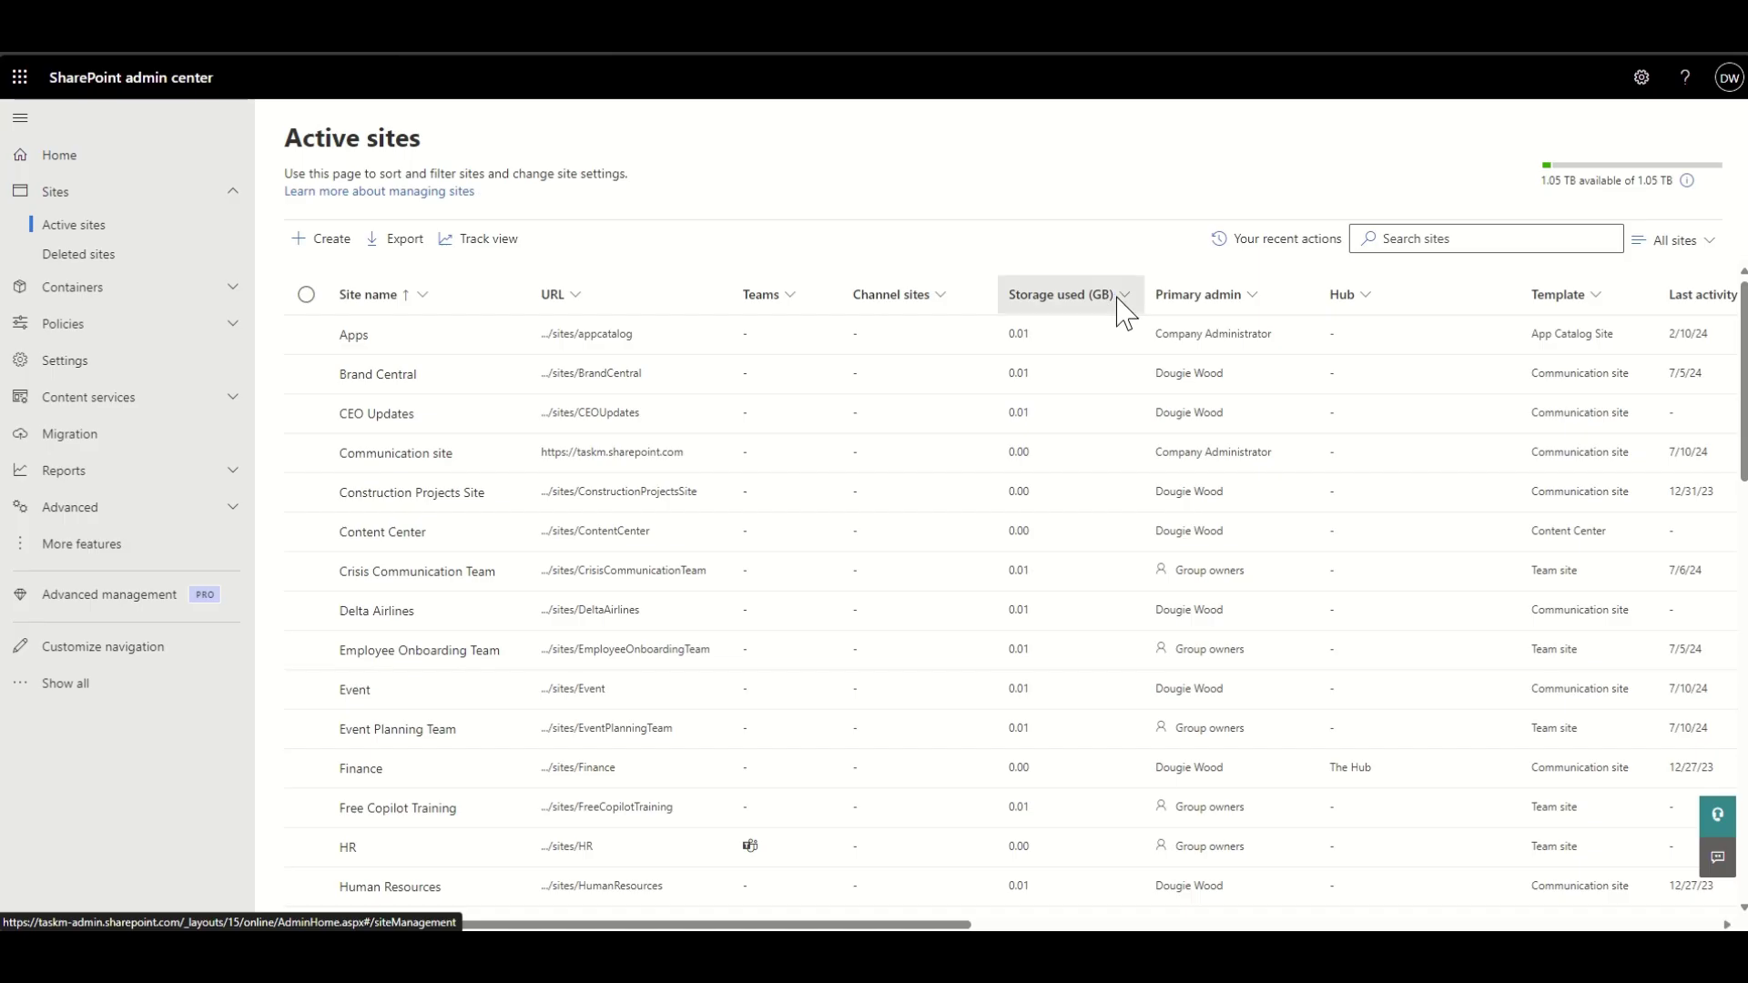
pyautogui.click(1119, 300)
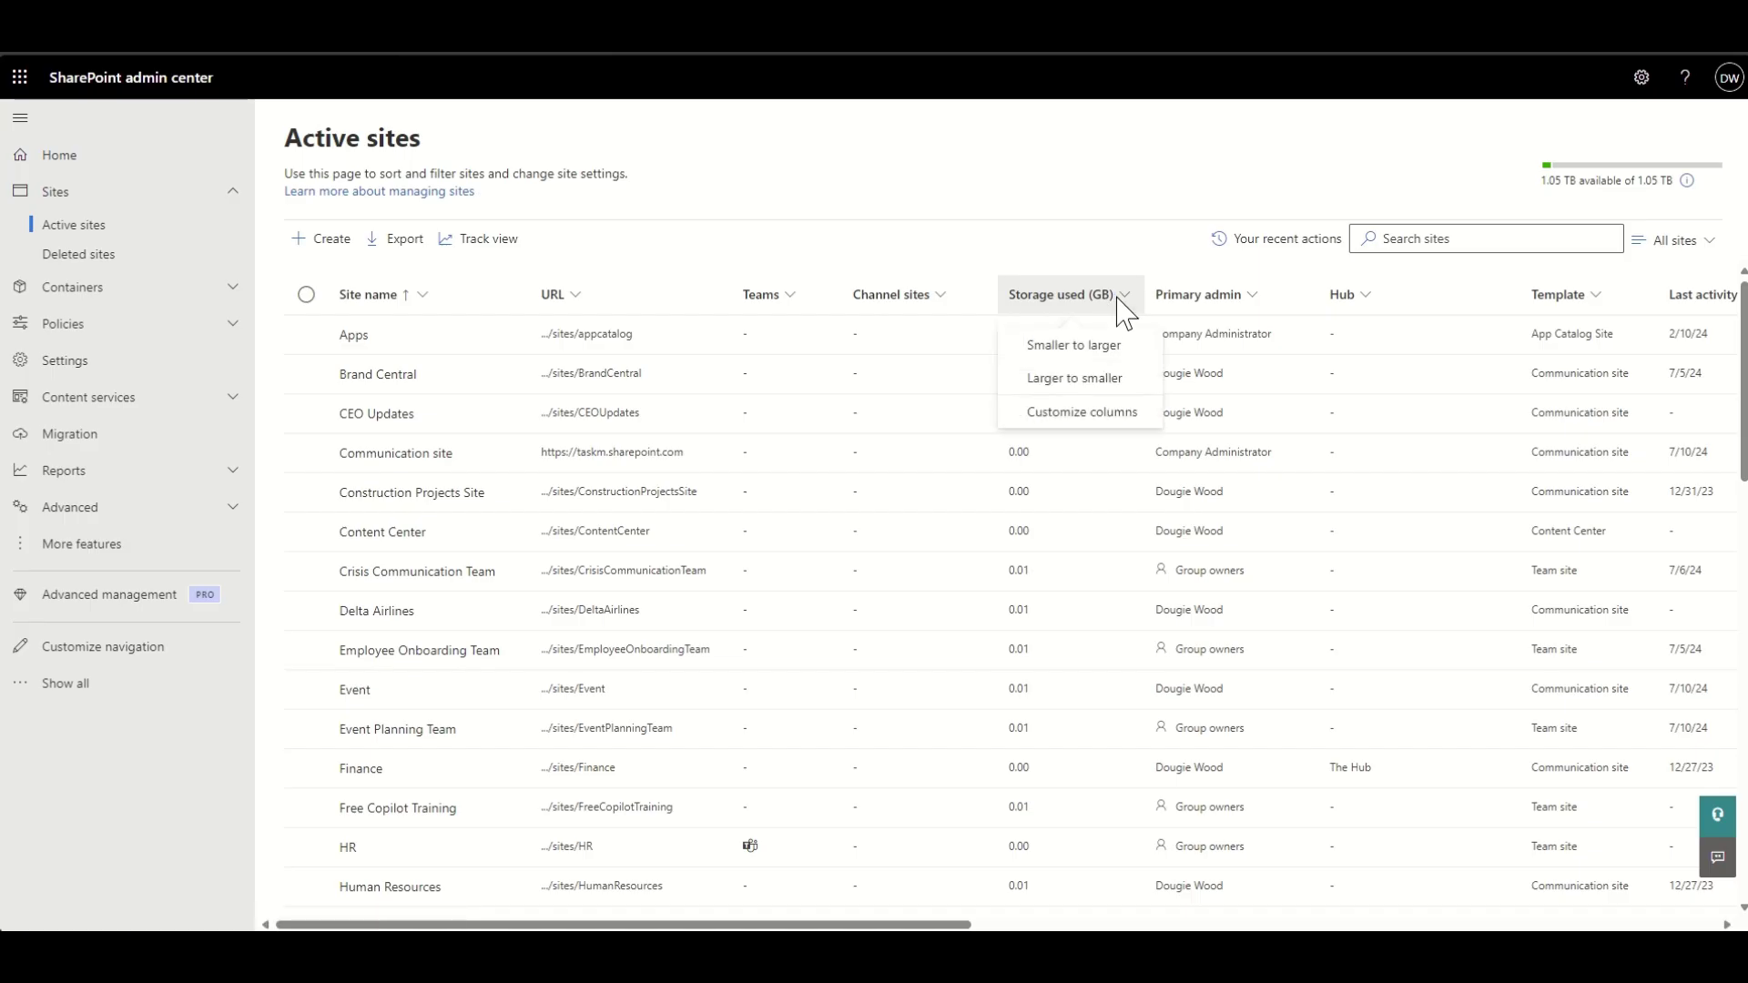
# Sort the active sites by Storage used, larger to smaller.
pyautogui.click(1103, 378)
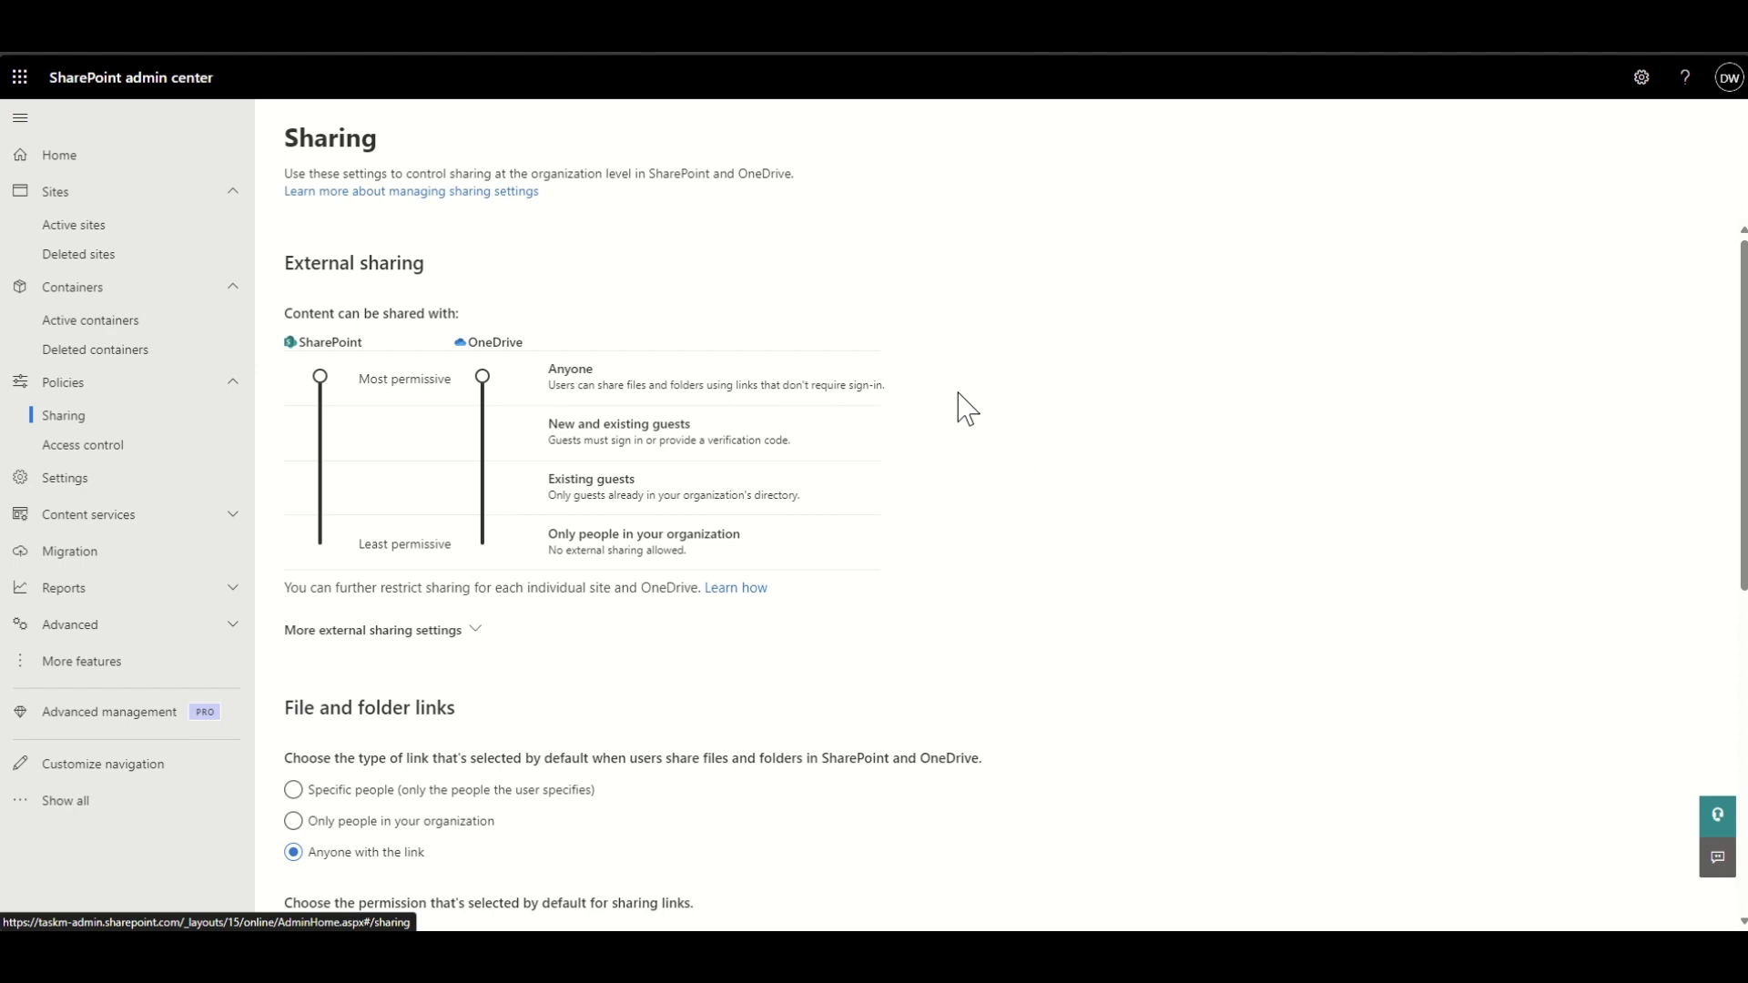
# Go to the Advanced management page of the SharePoint admin center.
pyautogui.click(110, 712)
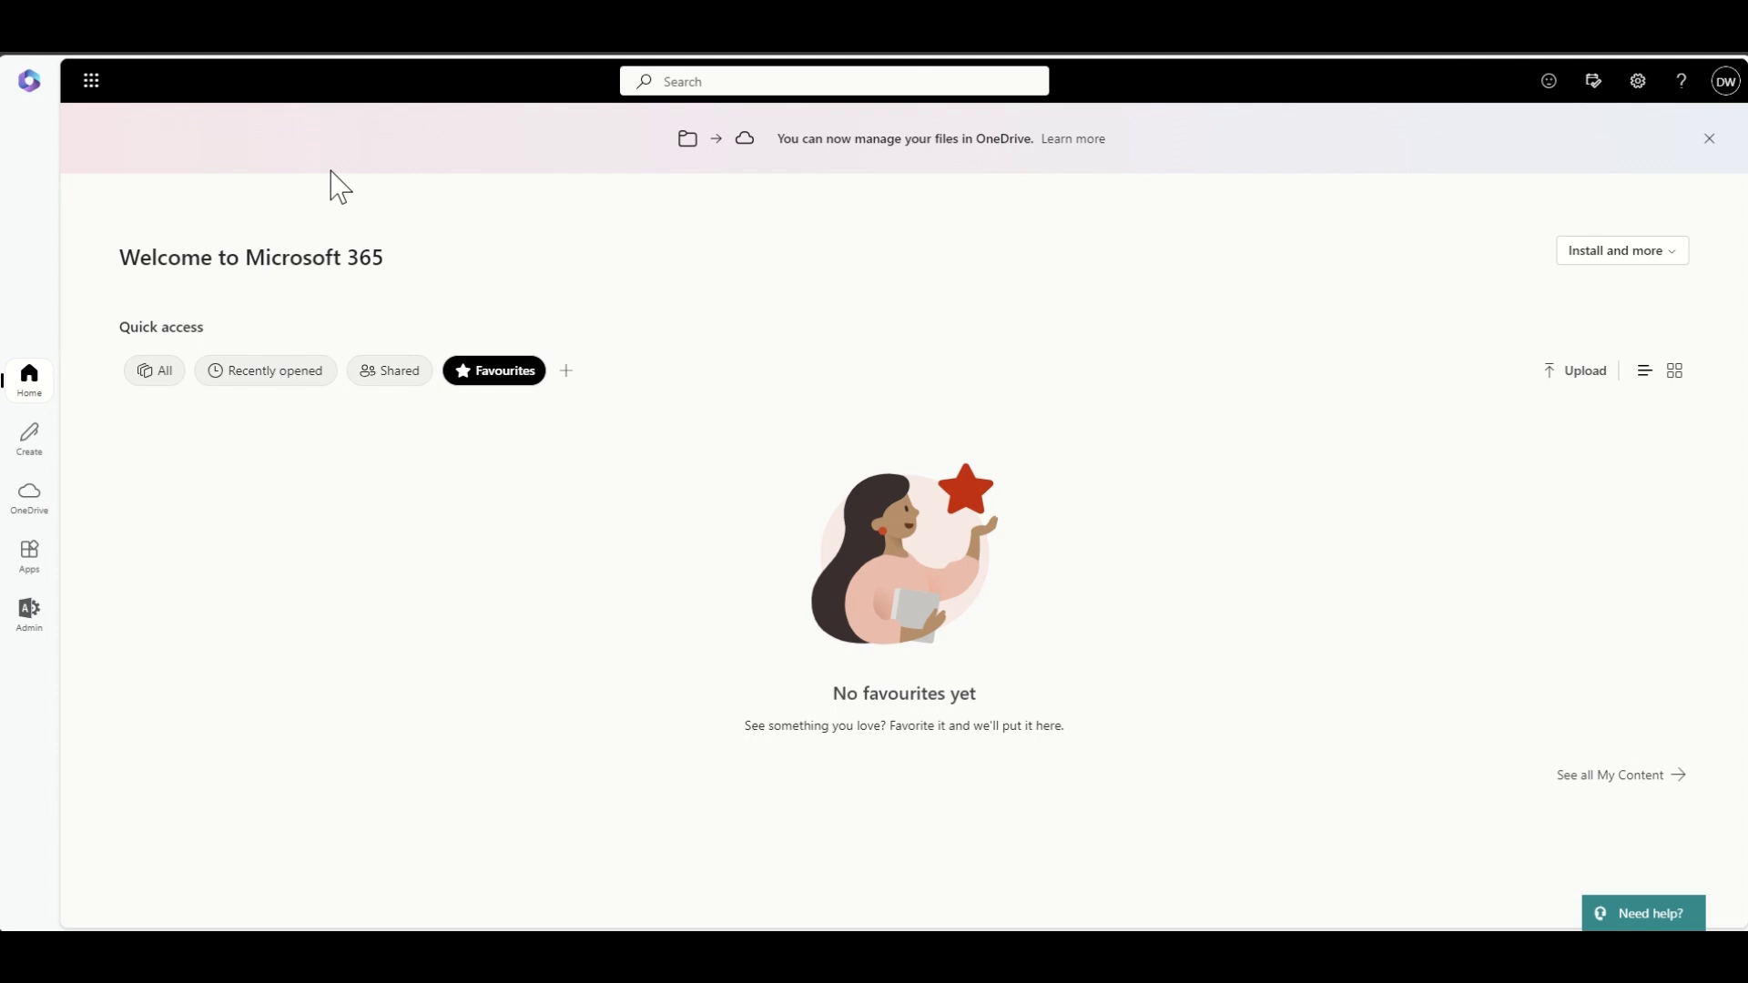
# Point out the Welcome to Microsoft 365 heading and bring up the Microsoft 365 app list.
pyautogui.moveTo(129, 258); pyautogui.dragTo(461, 312)
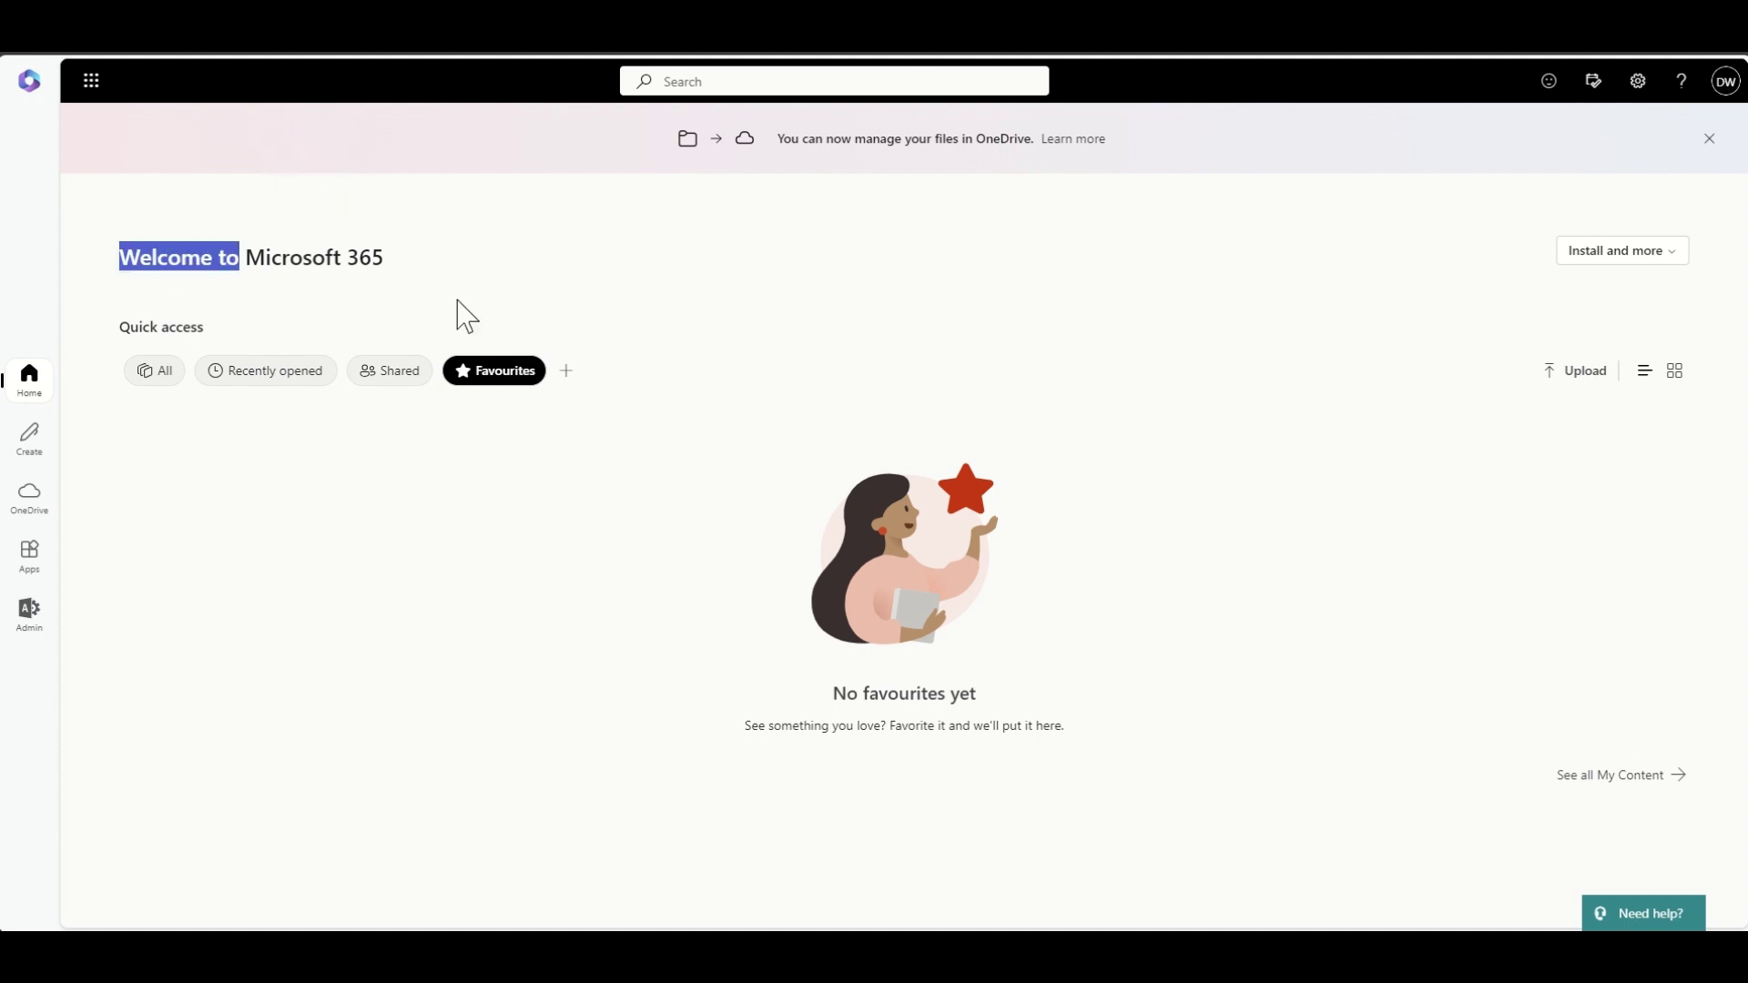
pyautogui.click(508, 253)
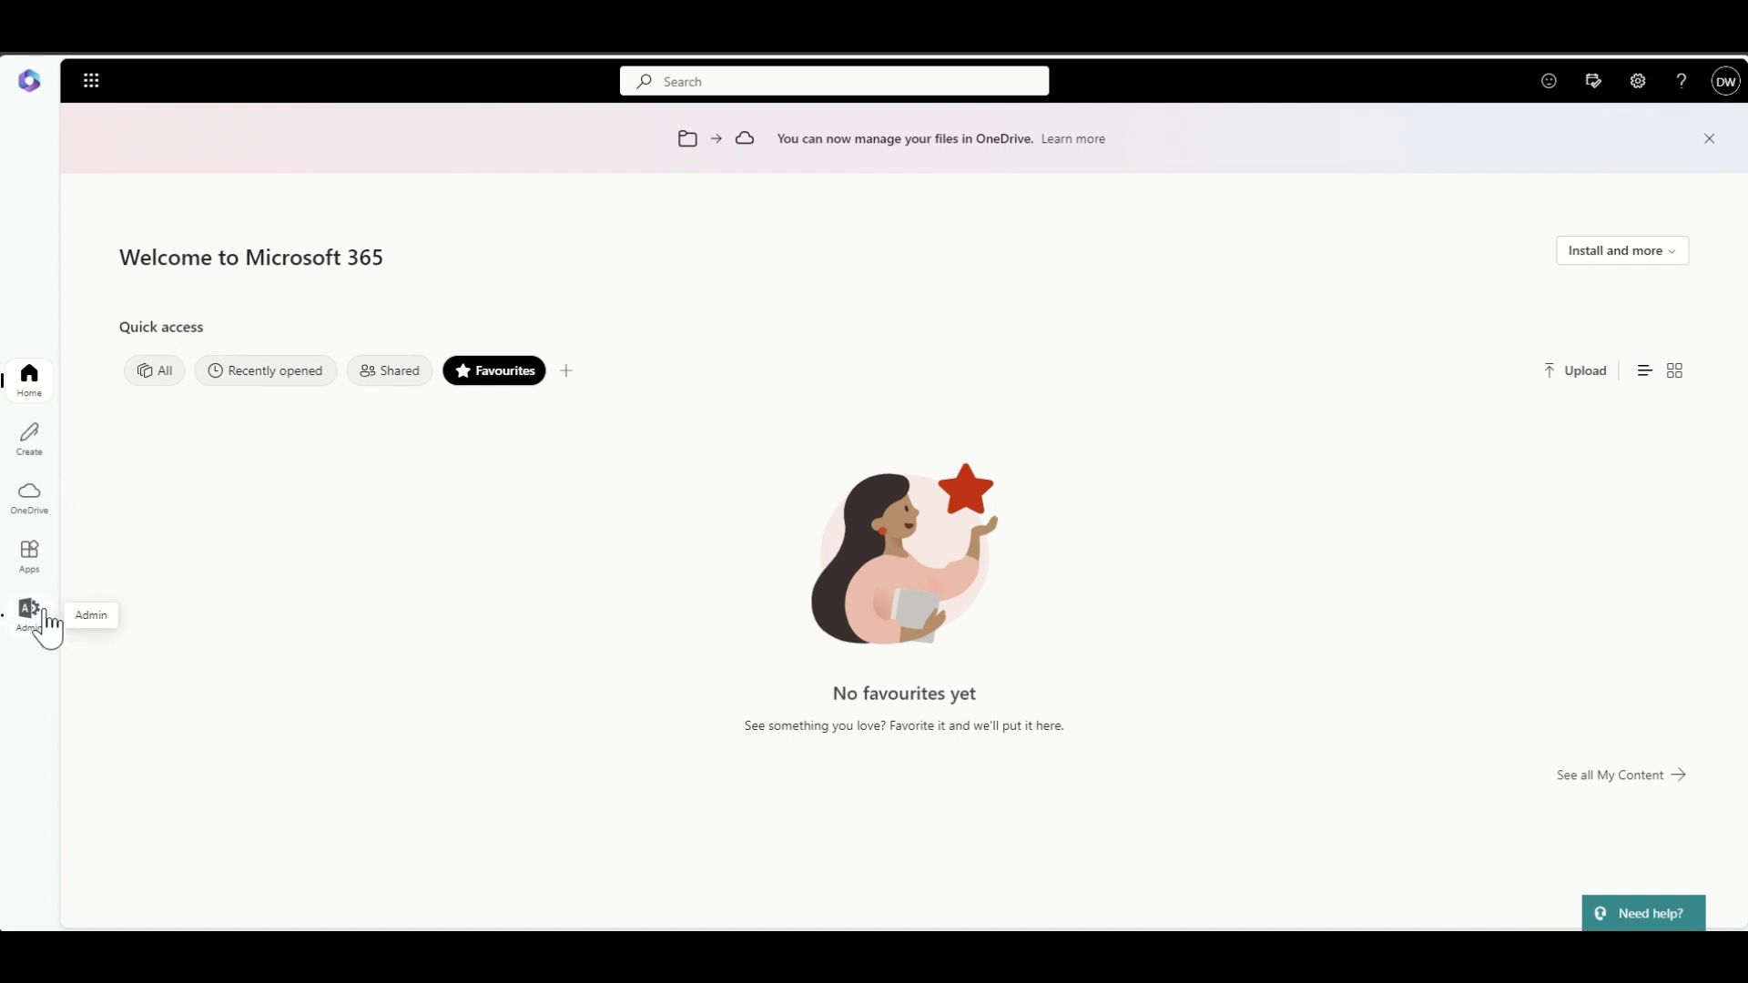
pyautogui.click(92, 82)
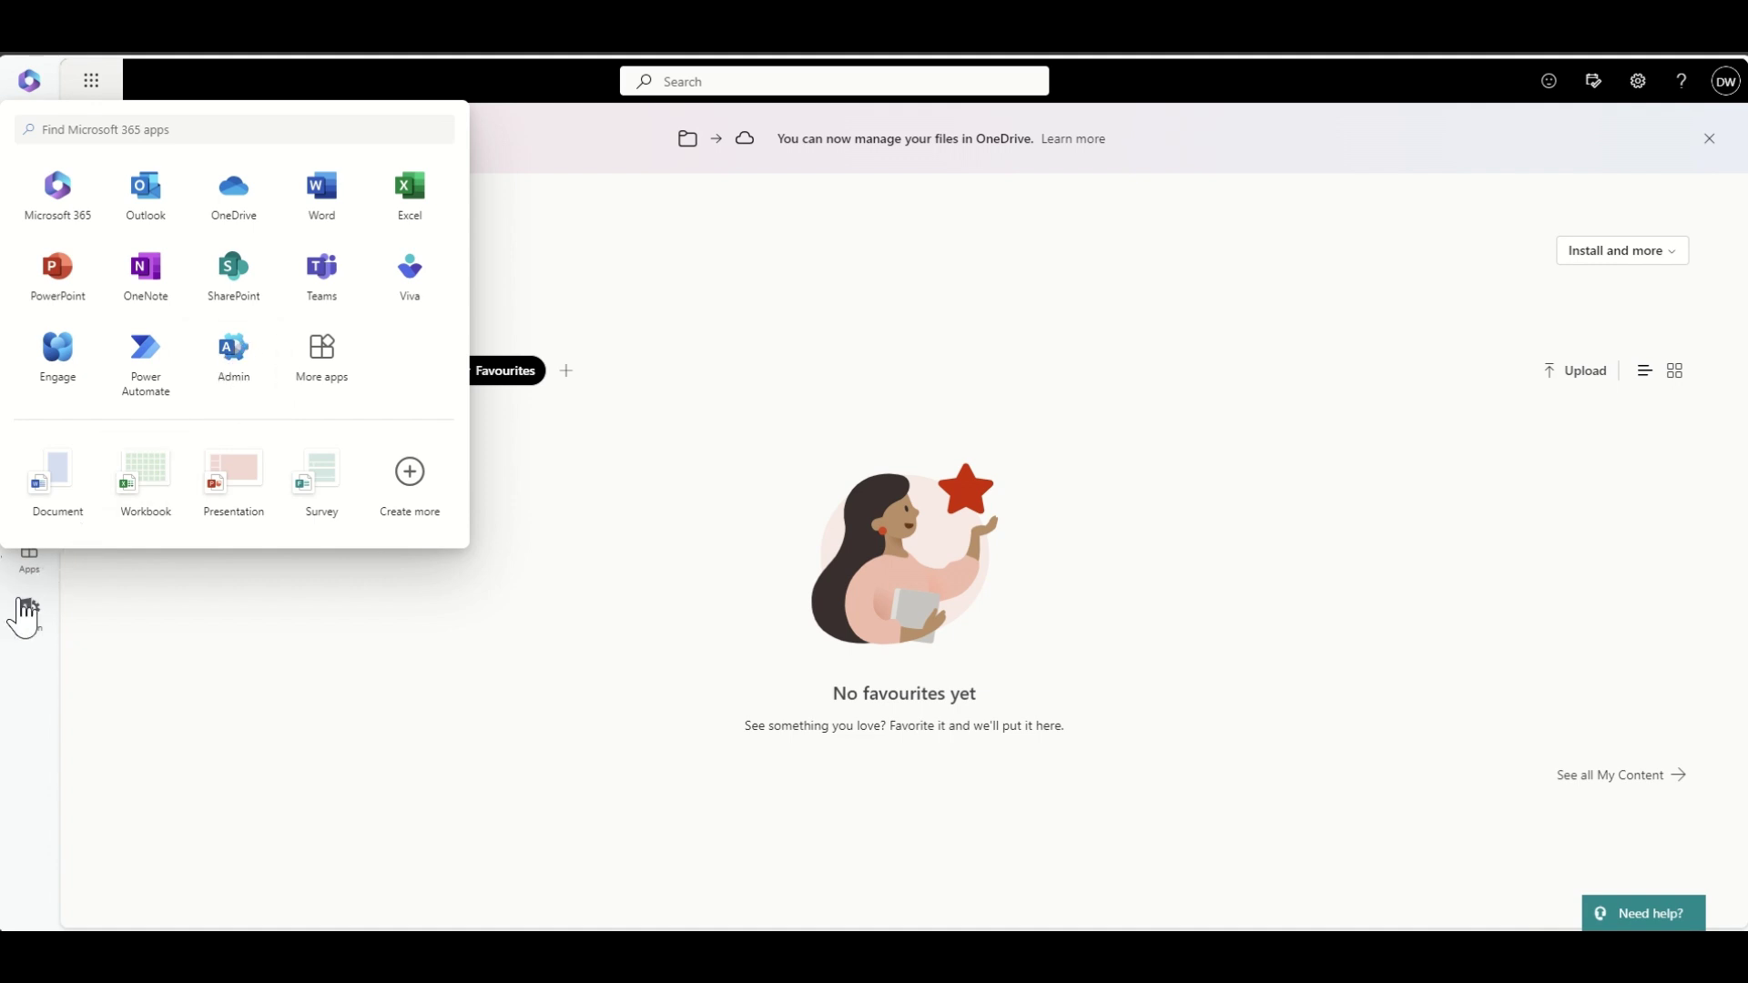
# Open the Microsoft 365 admin center from the Admin app tile.
pyautogui.click(251, 362)
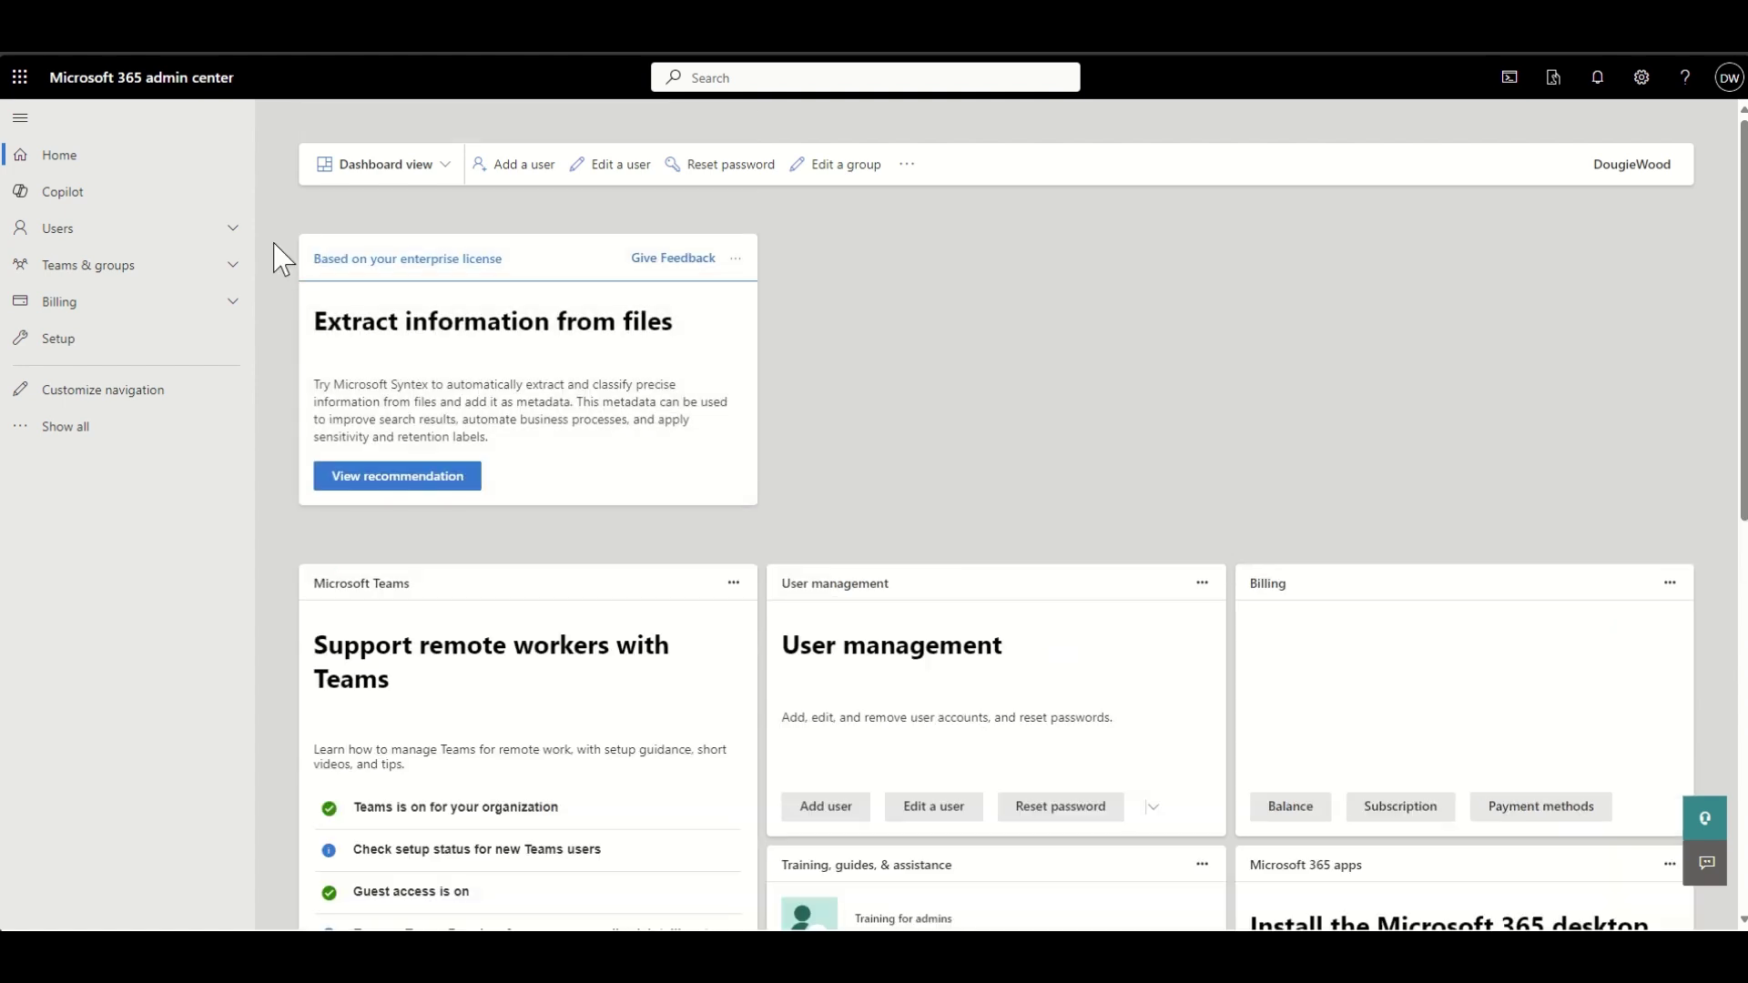
# Expand the navigation with Show all and launch SharePoint from Admin centers.
pyautogui.click(72, 442)
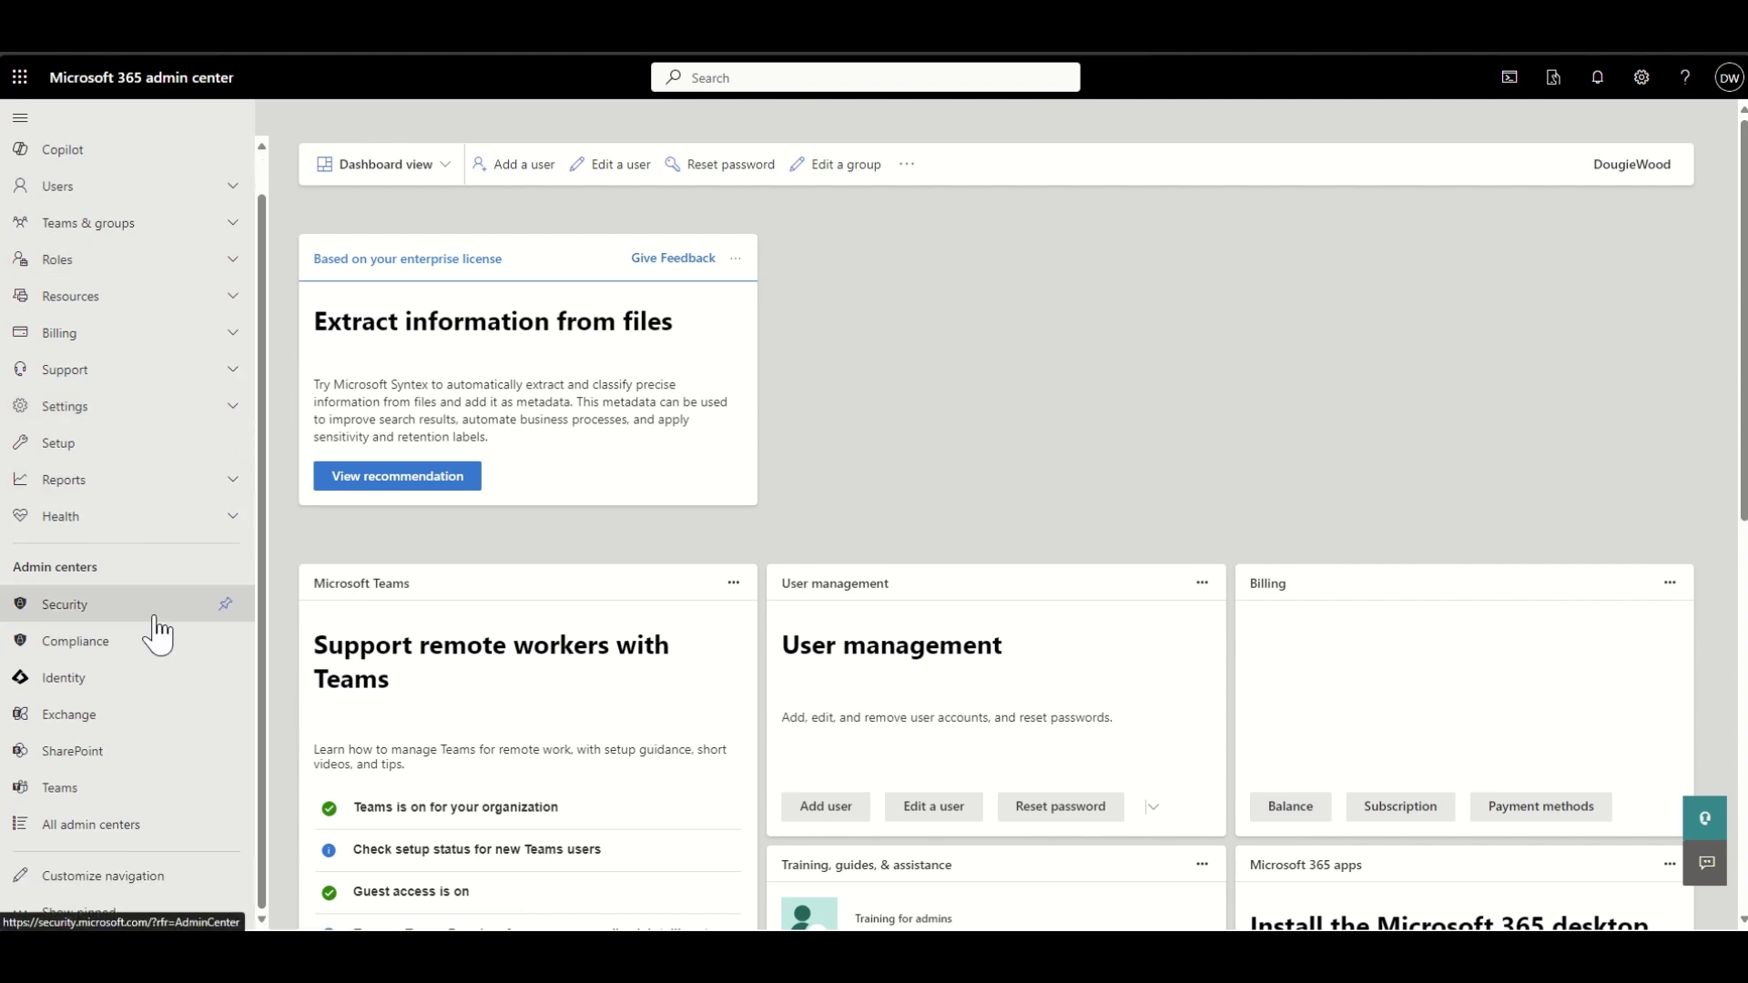
pyautogui.scroll(-1, 160, 637)
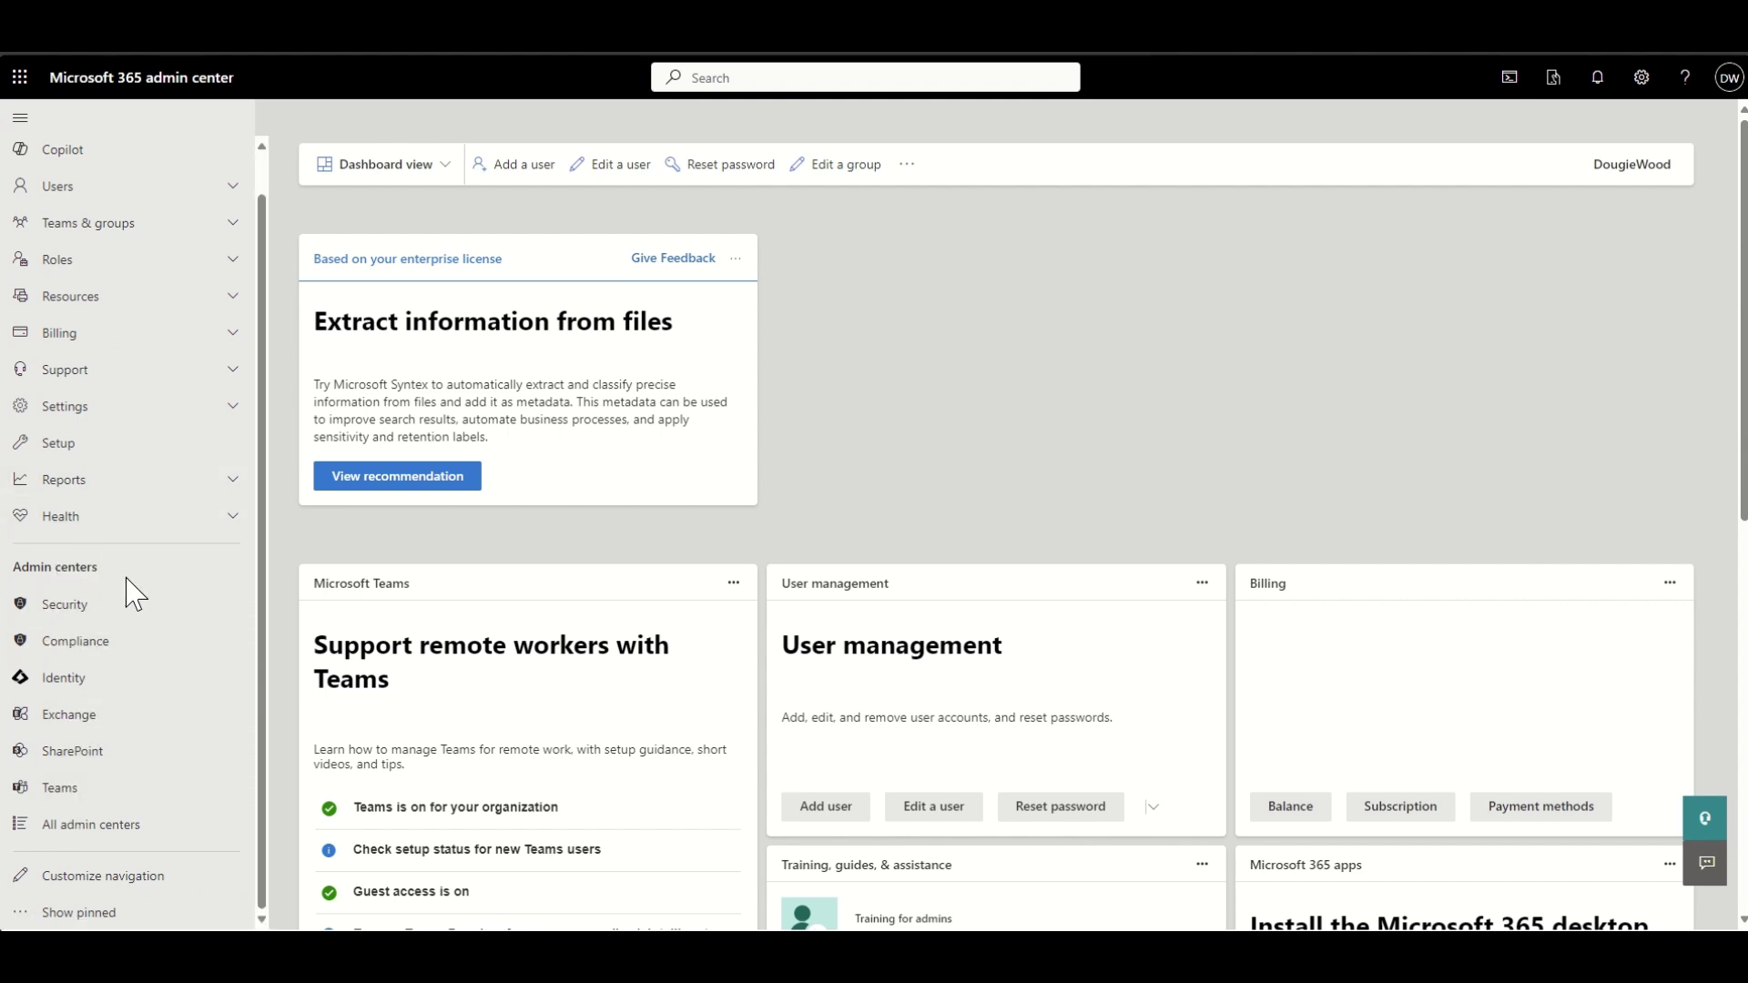
pyautogui.click(83, 754)
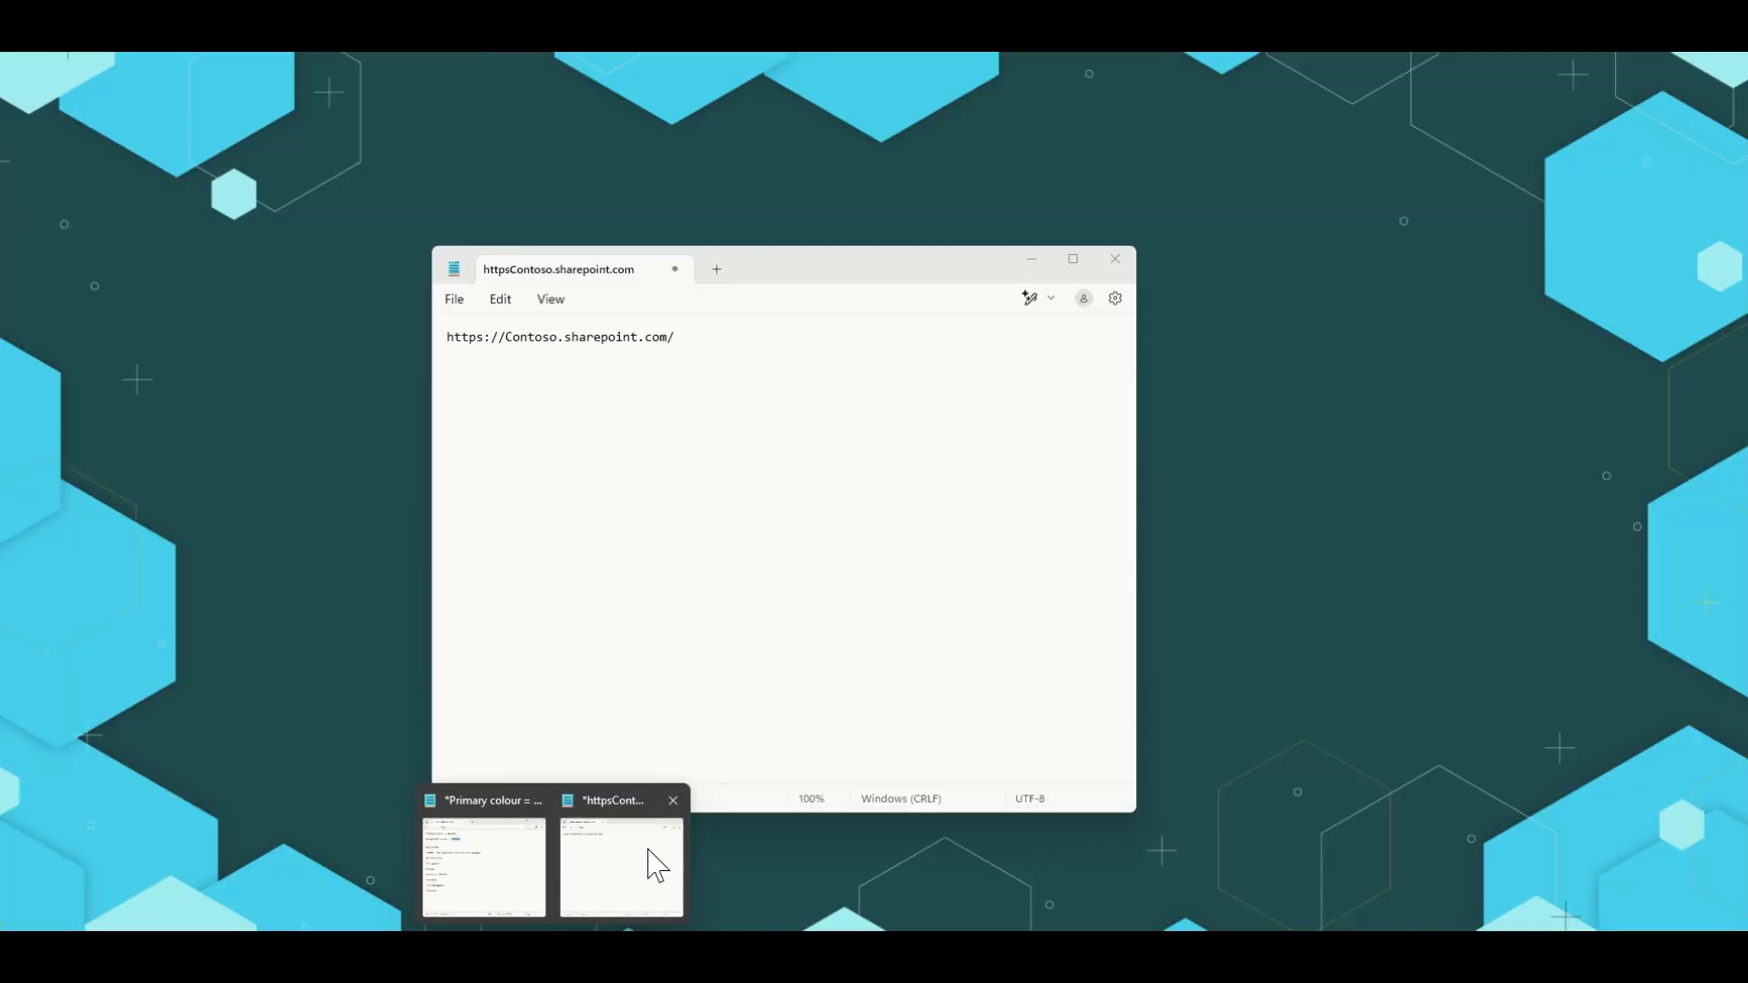
# Bring up the Notepad note and mark the word Contoso in the SharePoint URL.
pyautogui.click(652, 859)
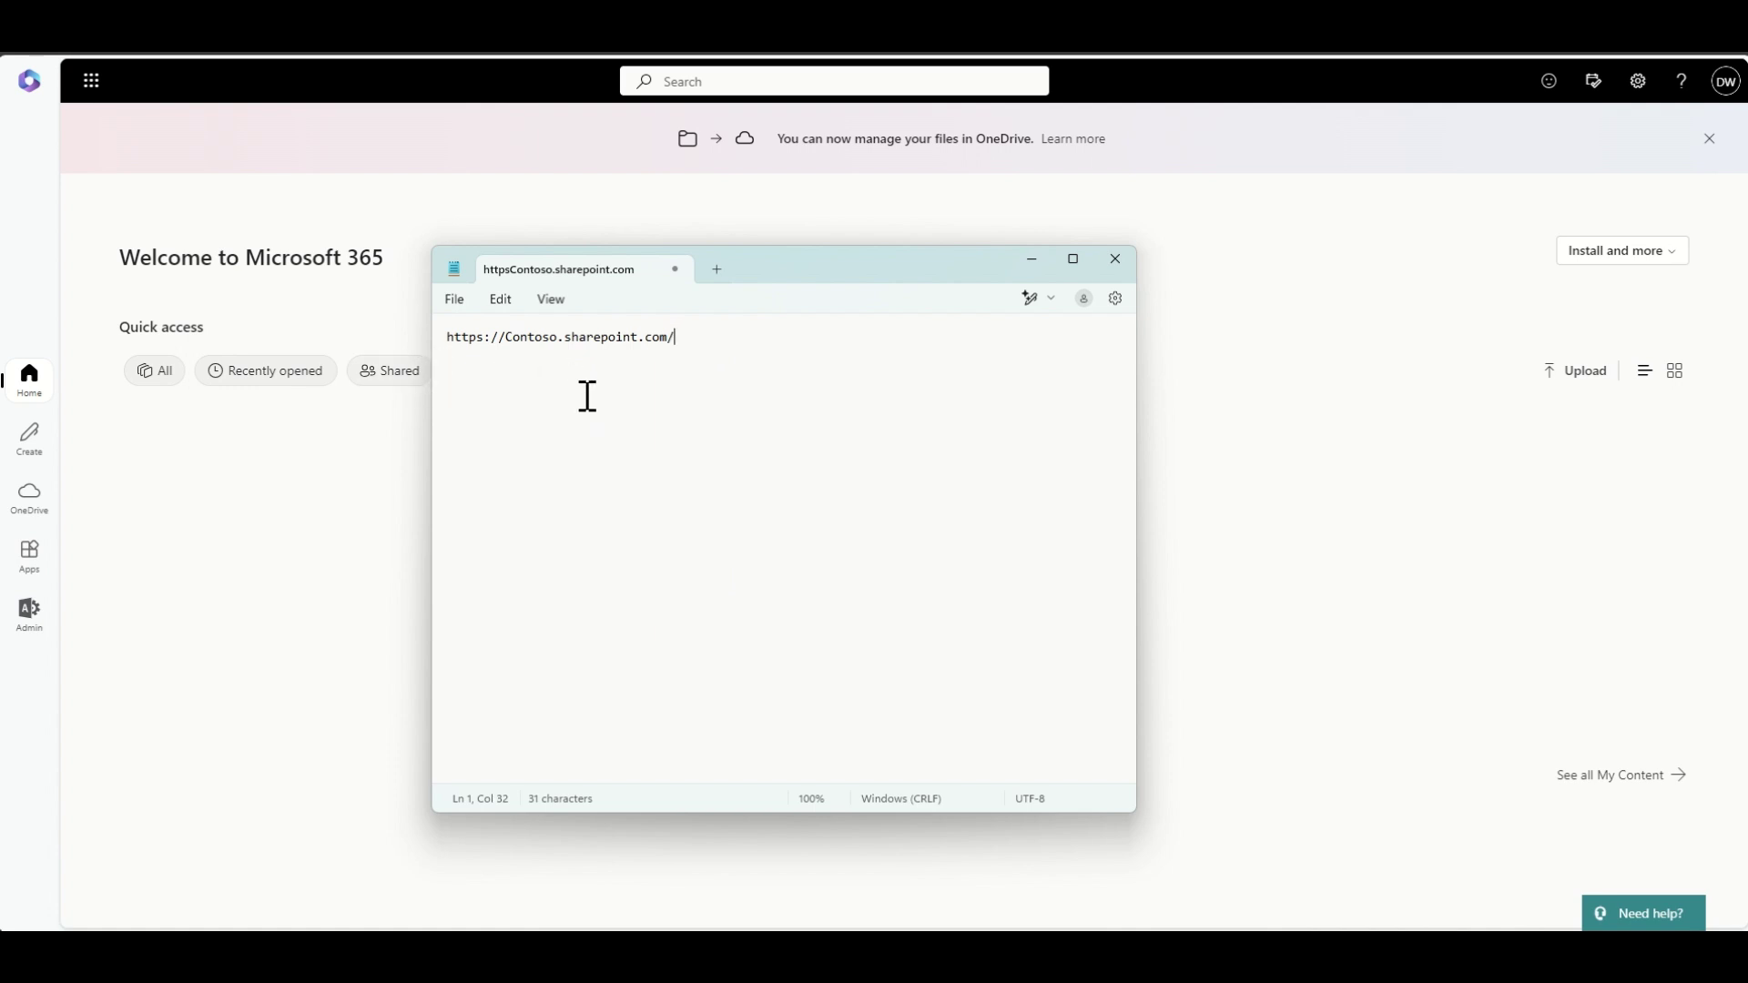
pyautogui.click(506, 339)
pyautogui.moveTo(506, 338); pyautogui.dragTo(558, 359)
pyautogui.click(690, 344)
pyautogui.write('sites/')
pyautogui.write('intran')
pyautogui.press('BackSpace')
pyautogui.press('BackSpace')
pyautogui.press('BackSpace')
pyautogui.press('BackSpace')
pyautogui.write('ntrant')
pyautogui.press('BackSpace')
pyautogui.press('BackSpace')
pyautogui.press('BackSpace')
pyautogui.press('BackSpace')
pyautogui.press('BackSpace')
pyautogui.press('BackSpace')
pyautogui.press('BackSpace')
pyautogui.write('tranet')
pyautogui.press('BackSpace')
pyautogui.press('BackSpace')
pyautogui.press('BackSpace')
pyautogui.press('BackSpace')
pyautogui.press('BackSpace')
pyautogui.press('BackSpace')
pyautogui.press('BackSpace')
pyautogui.press('BackSpace')
pyautogui.write('int')
pyautogui.press('BackSpace')
pyautogui.press('BackSpace')
pyautogui.press('BackSpace')
pyautogui.write('name')
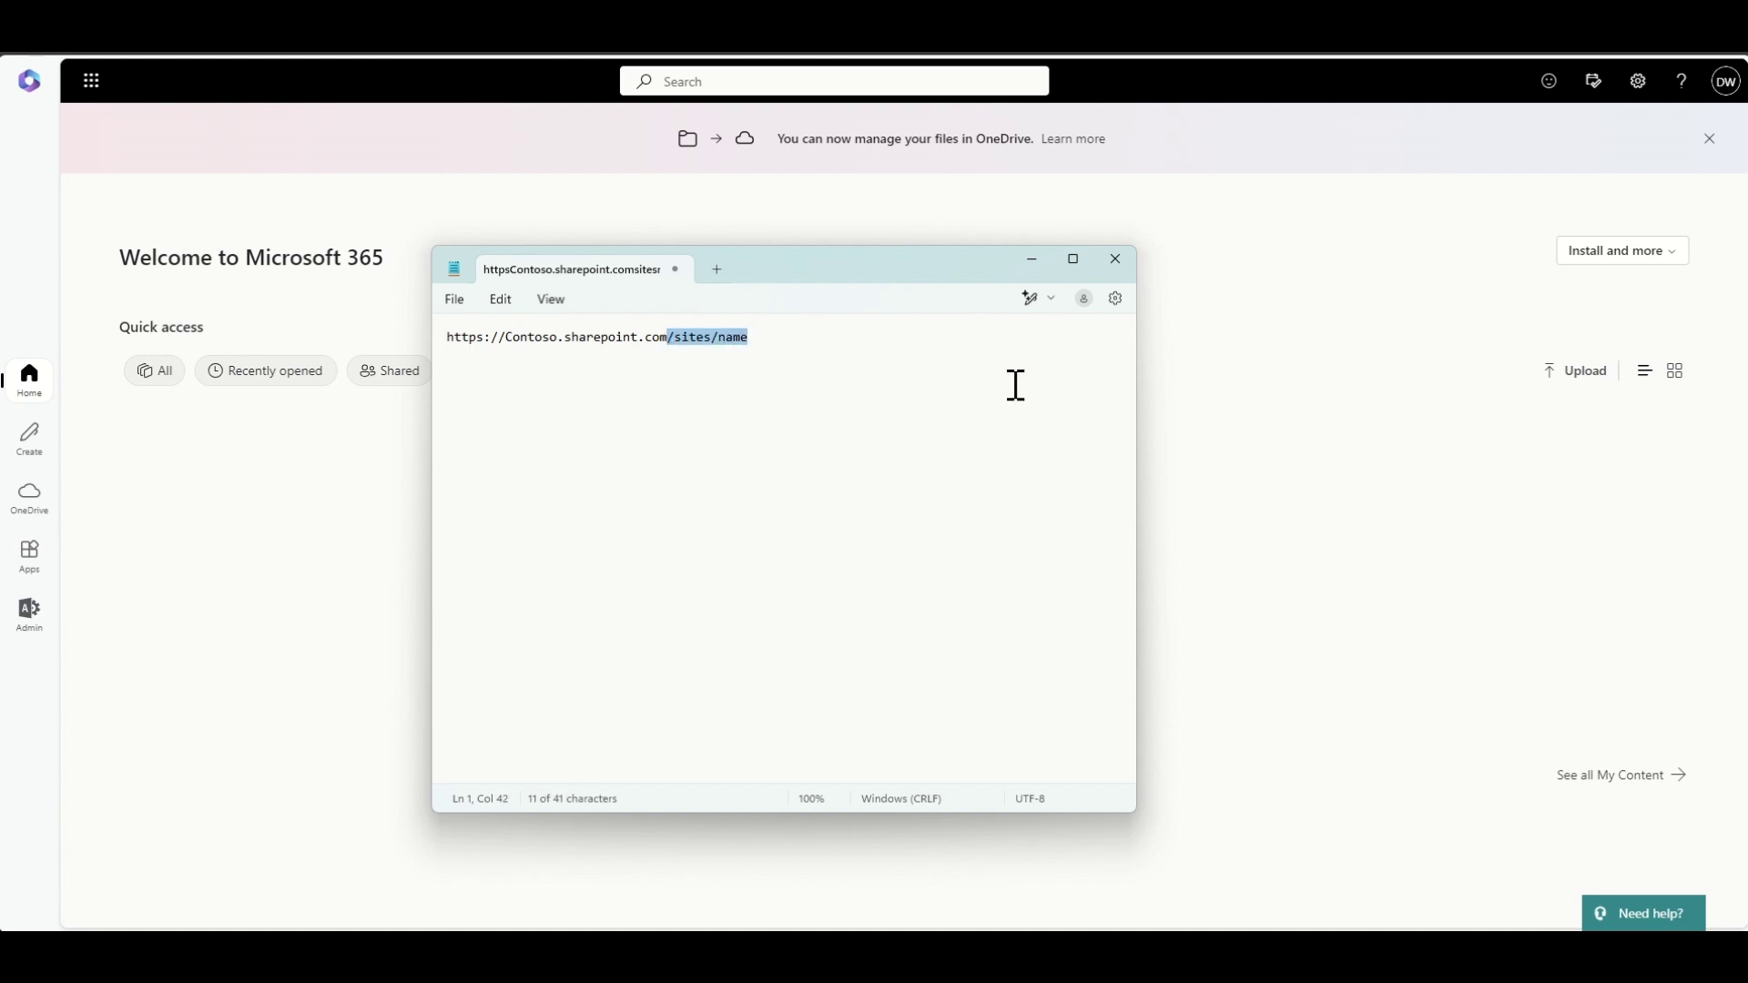
pyautogui.press('BackSpace')
pyautogui.click(560, 337)
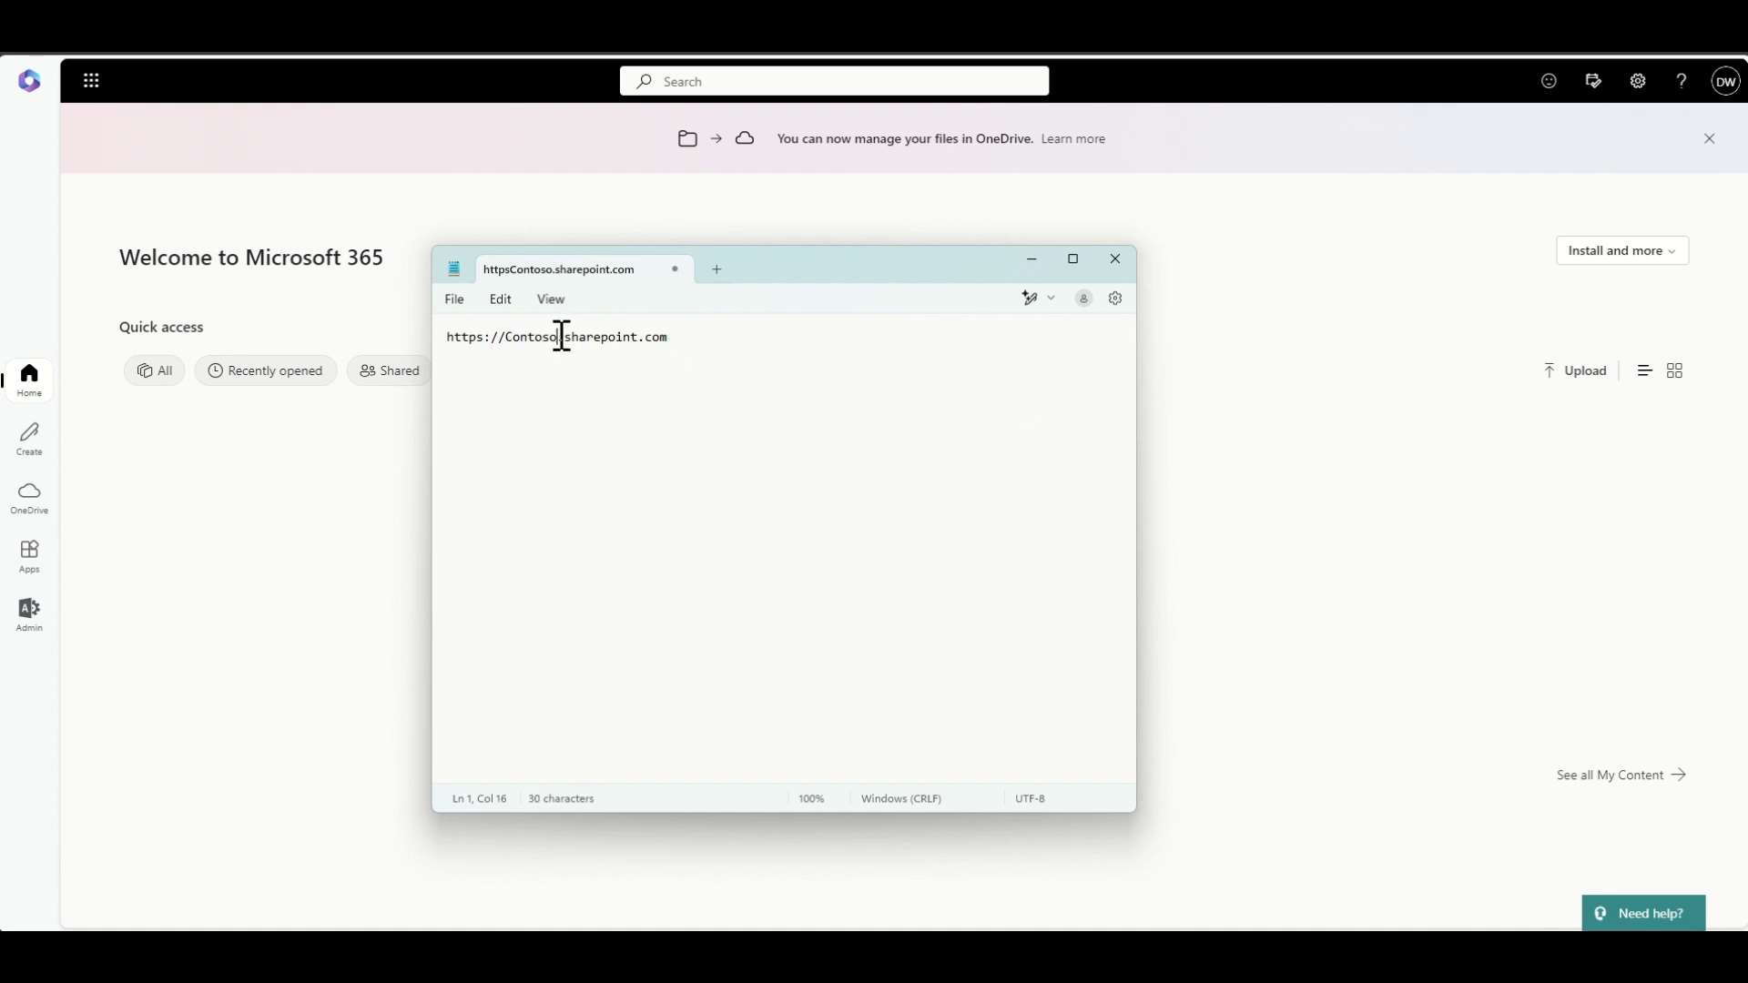
pyautogui.write('-admin')
pyautogui.hotkey('ctrl', 'a')
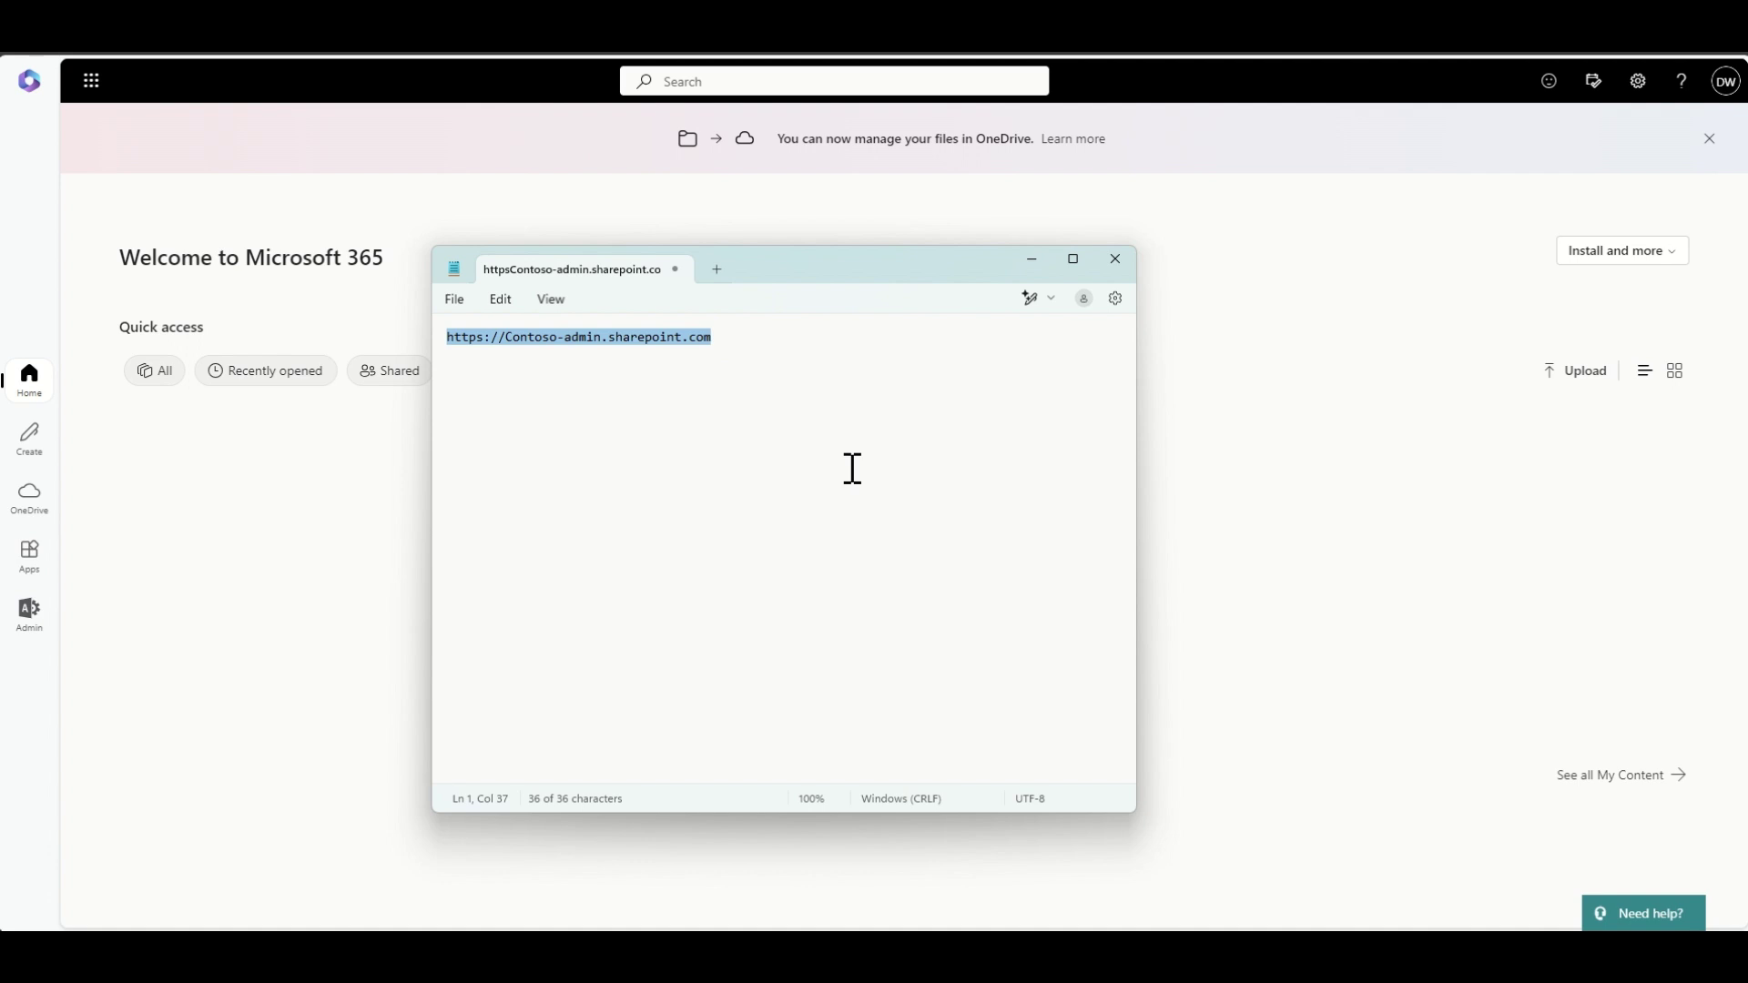
# Minimize the Notepad window.
pyautogui.click(1033, 259)
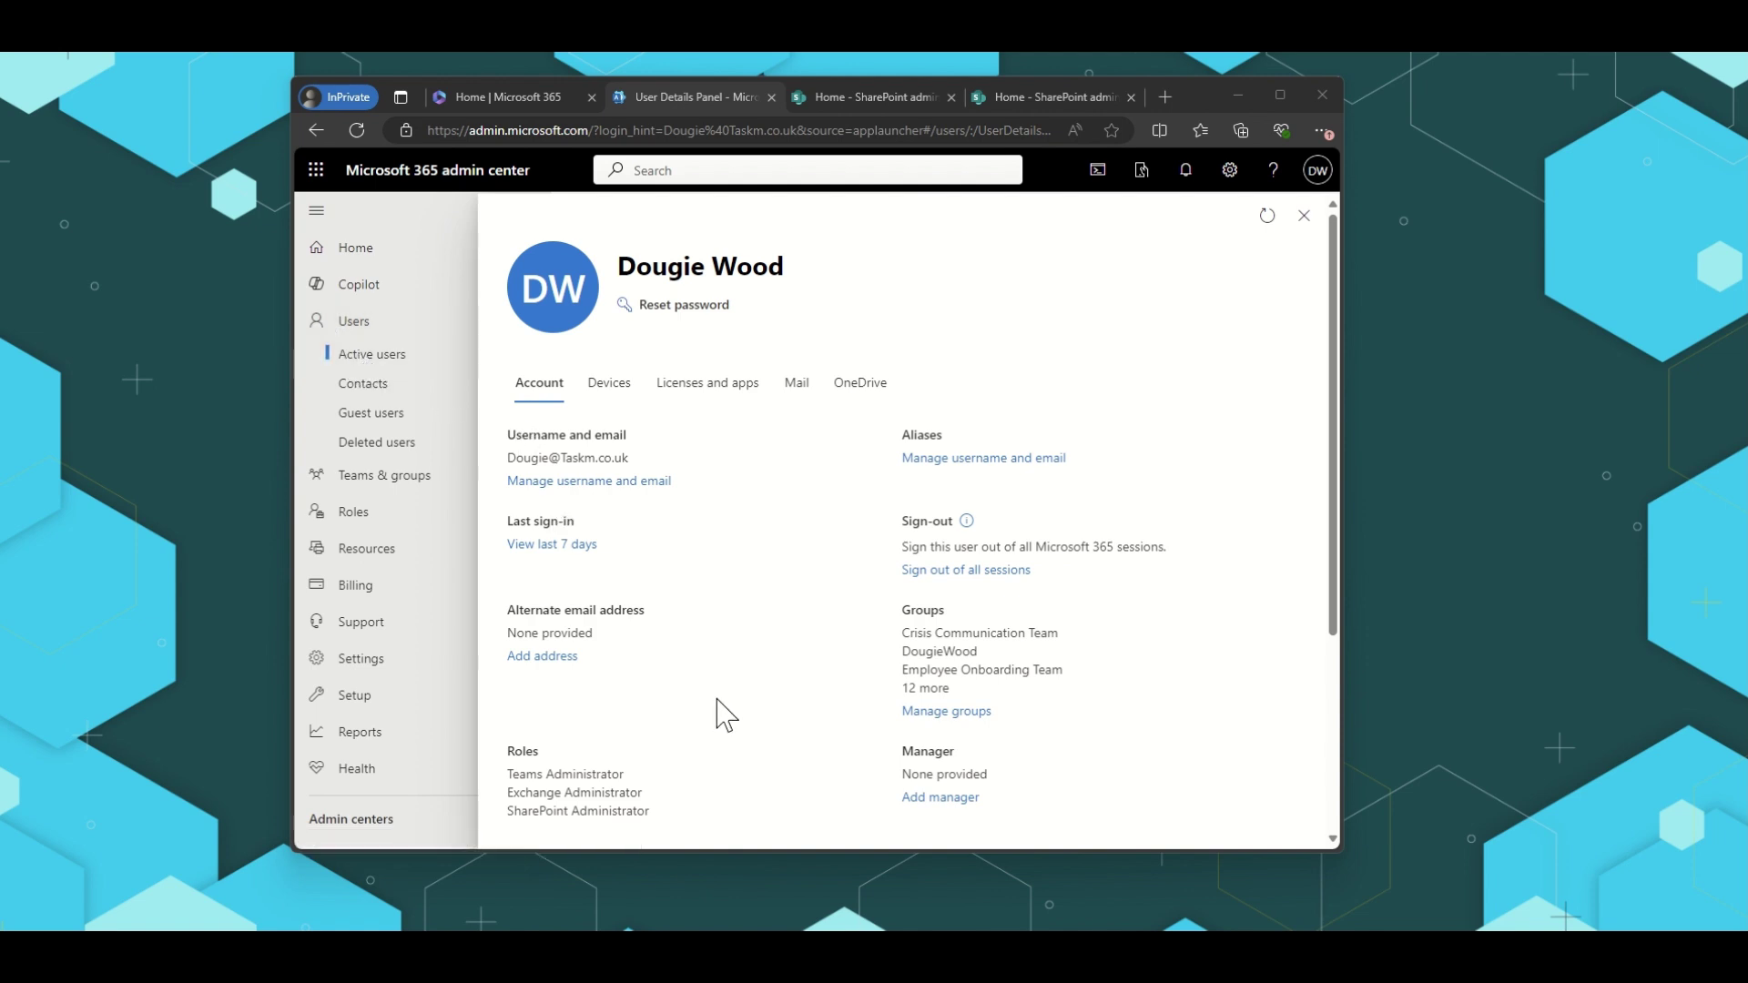
# Highlight SharePoint Administrator under the user's Roles and go to the Manage admin roles page.
pyautogui.scroll(-2, 718, 710)
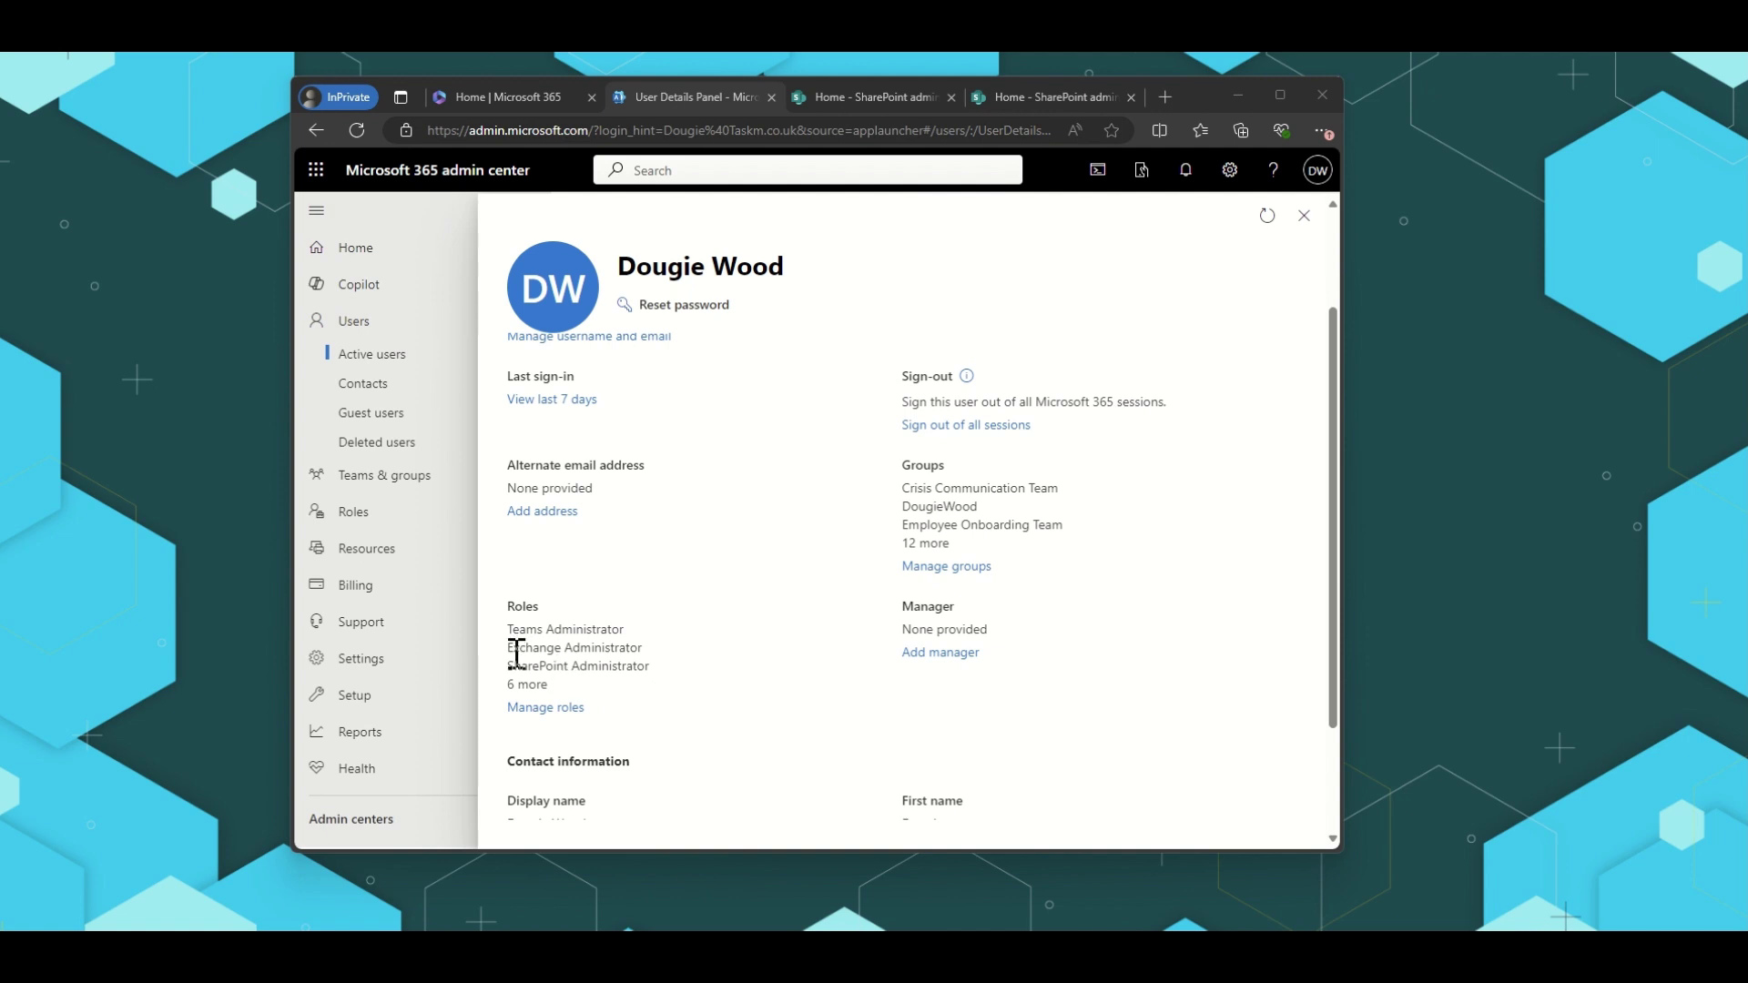
pyautogui.moveTo(508, 665); pyautogui.dragTo(650, 670)
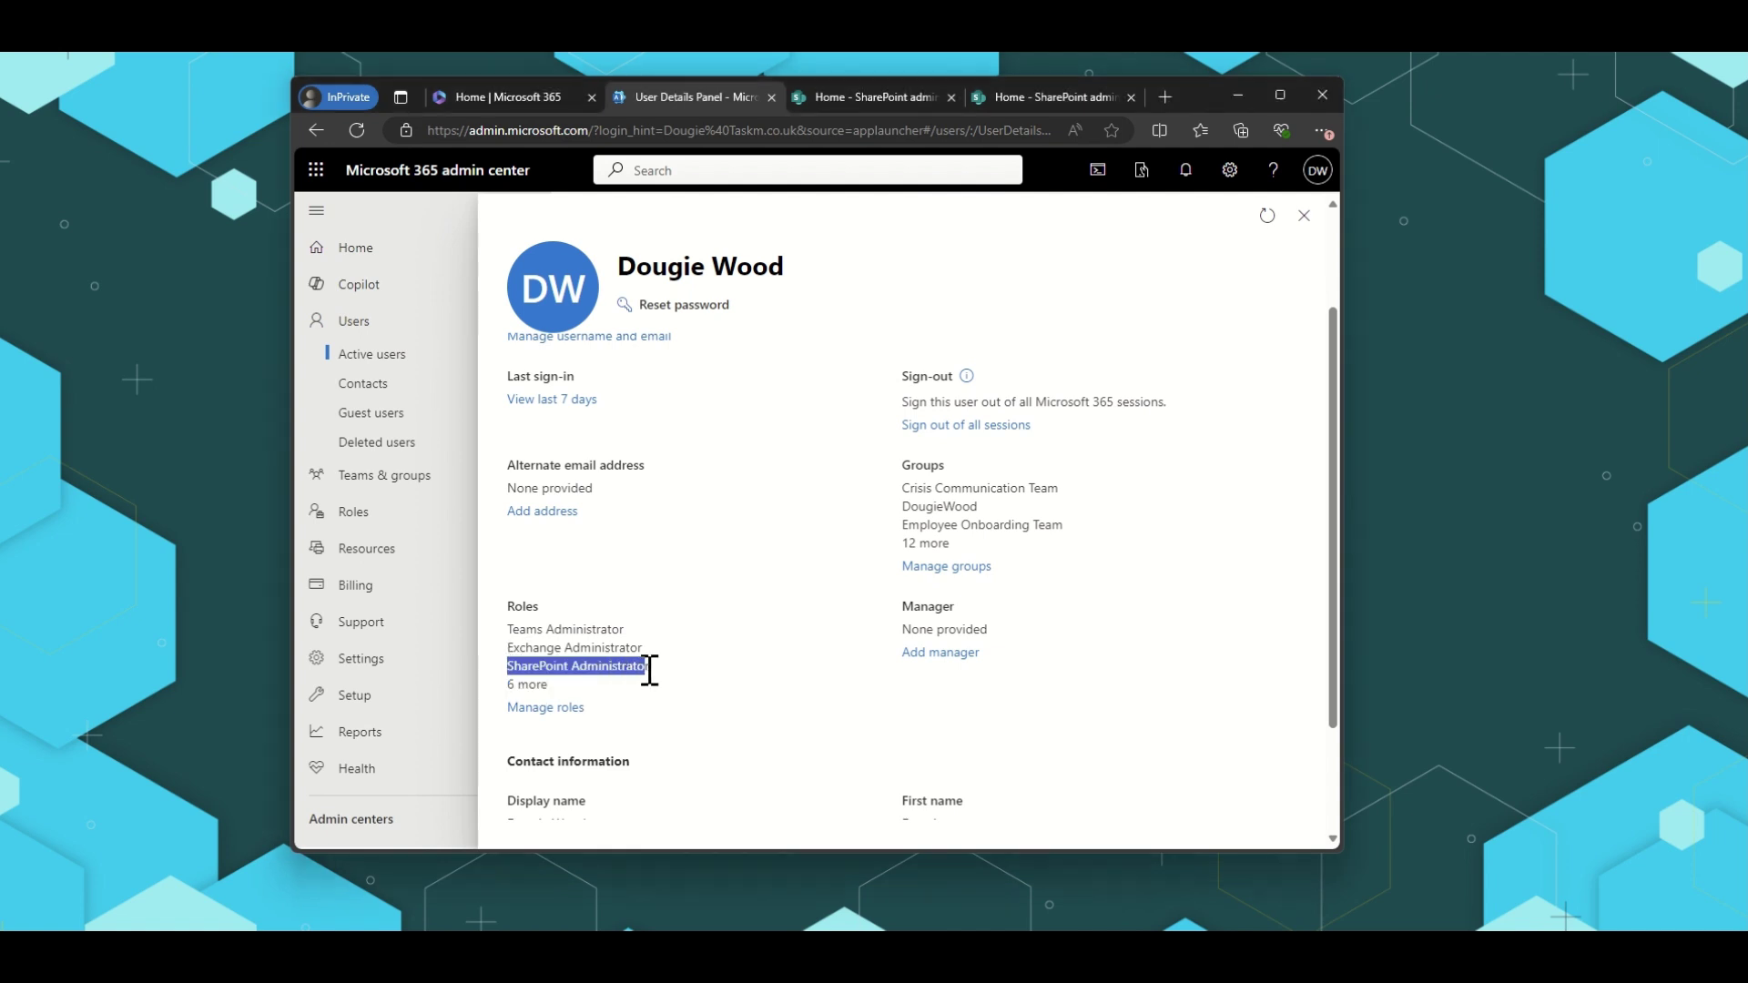
pyautogui.click(655, 726)
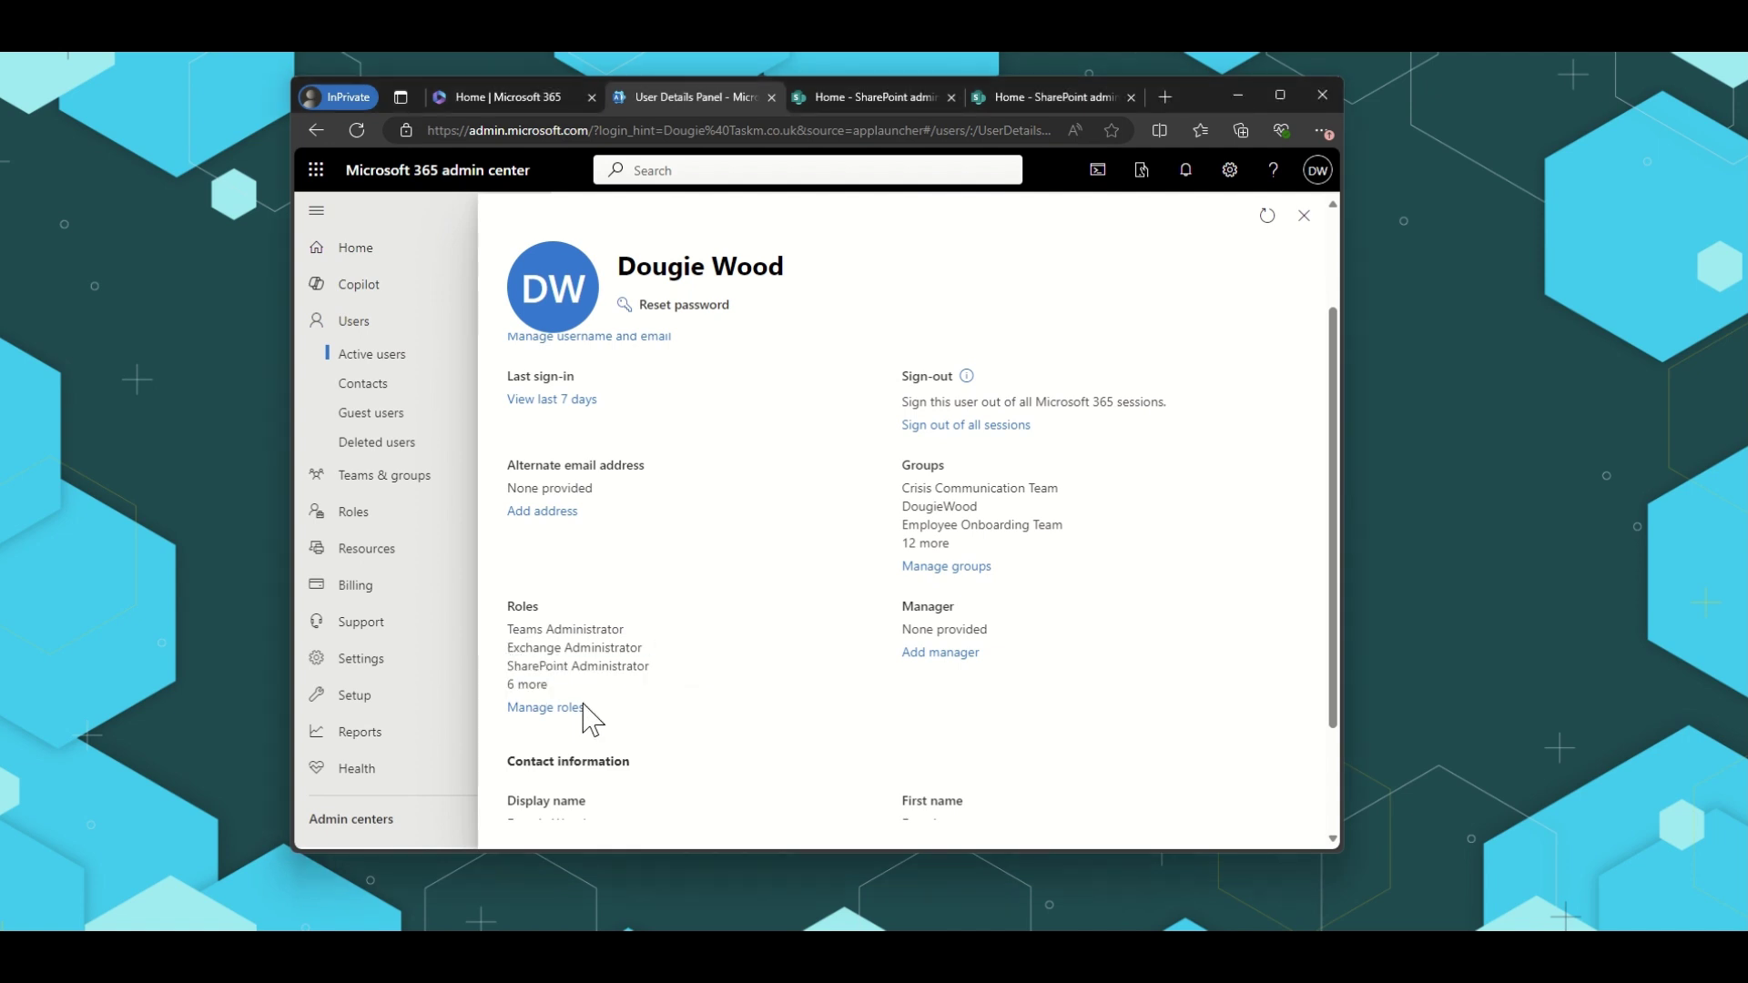
pyautogui.click(576, 712)
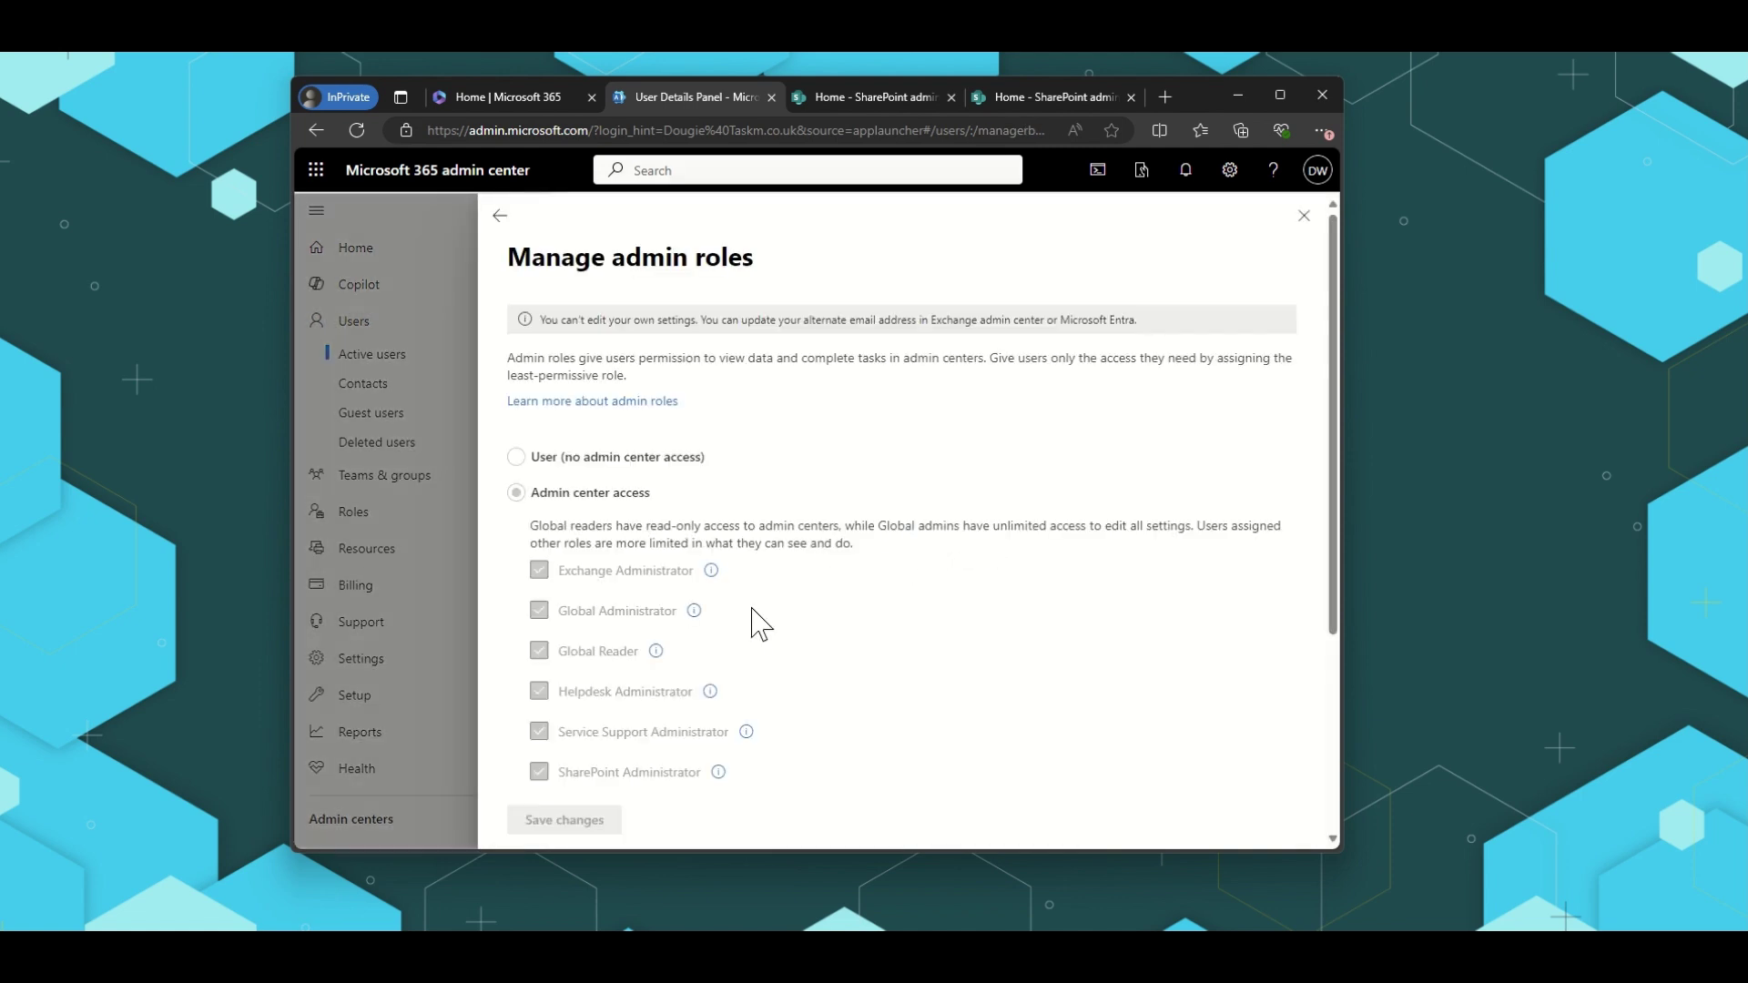
# Scroll up and down the Manage admin roles panel to review the user's checked roles.
pyautogui.scroll(-3, 761, 625)
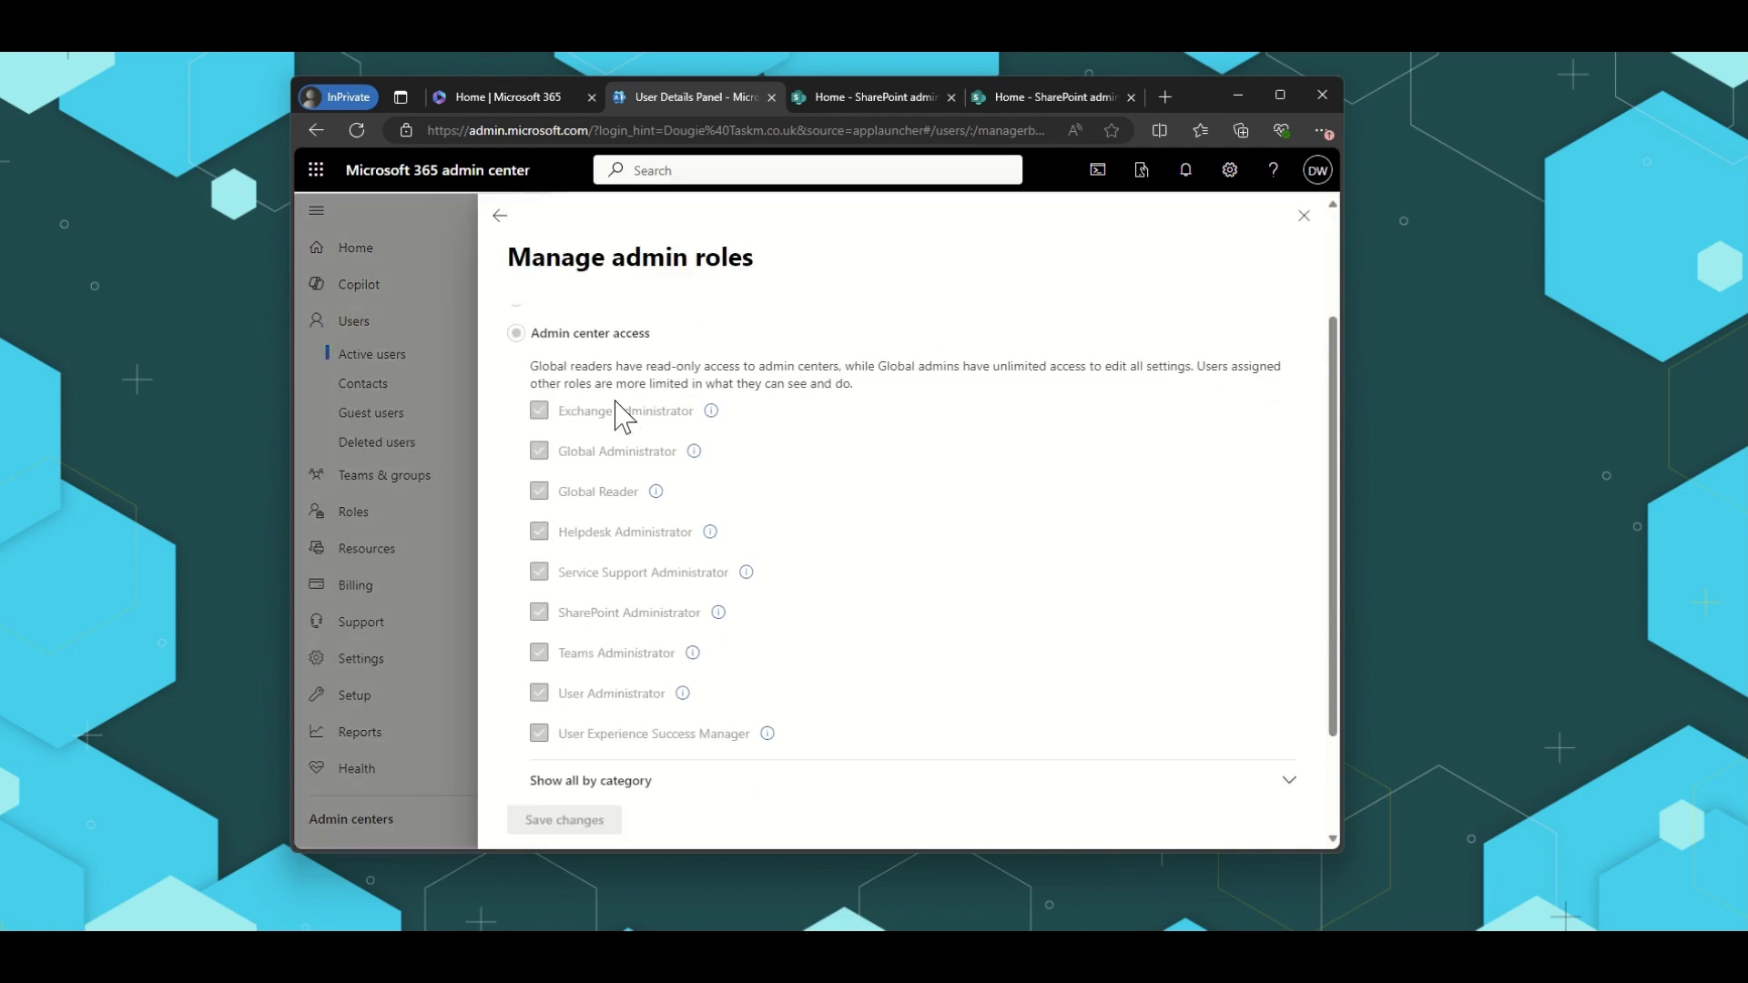
pyautogui.scroll(3, 697, 464)
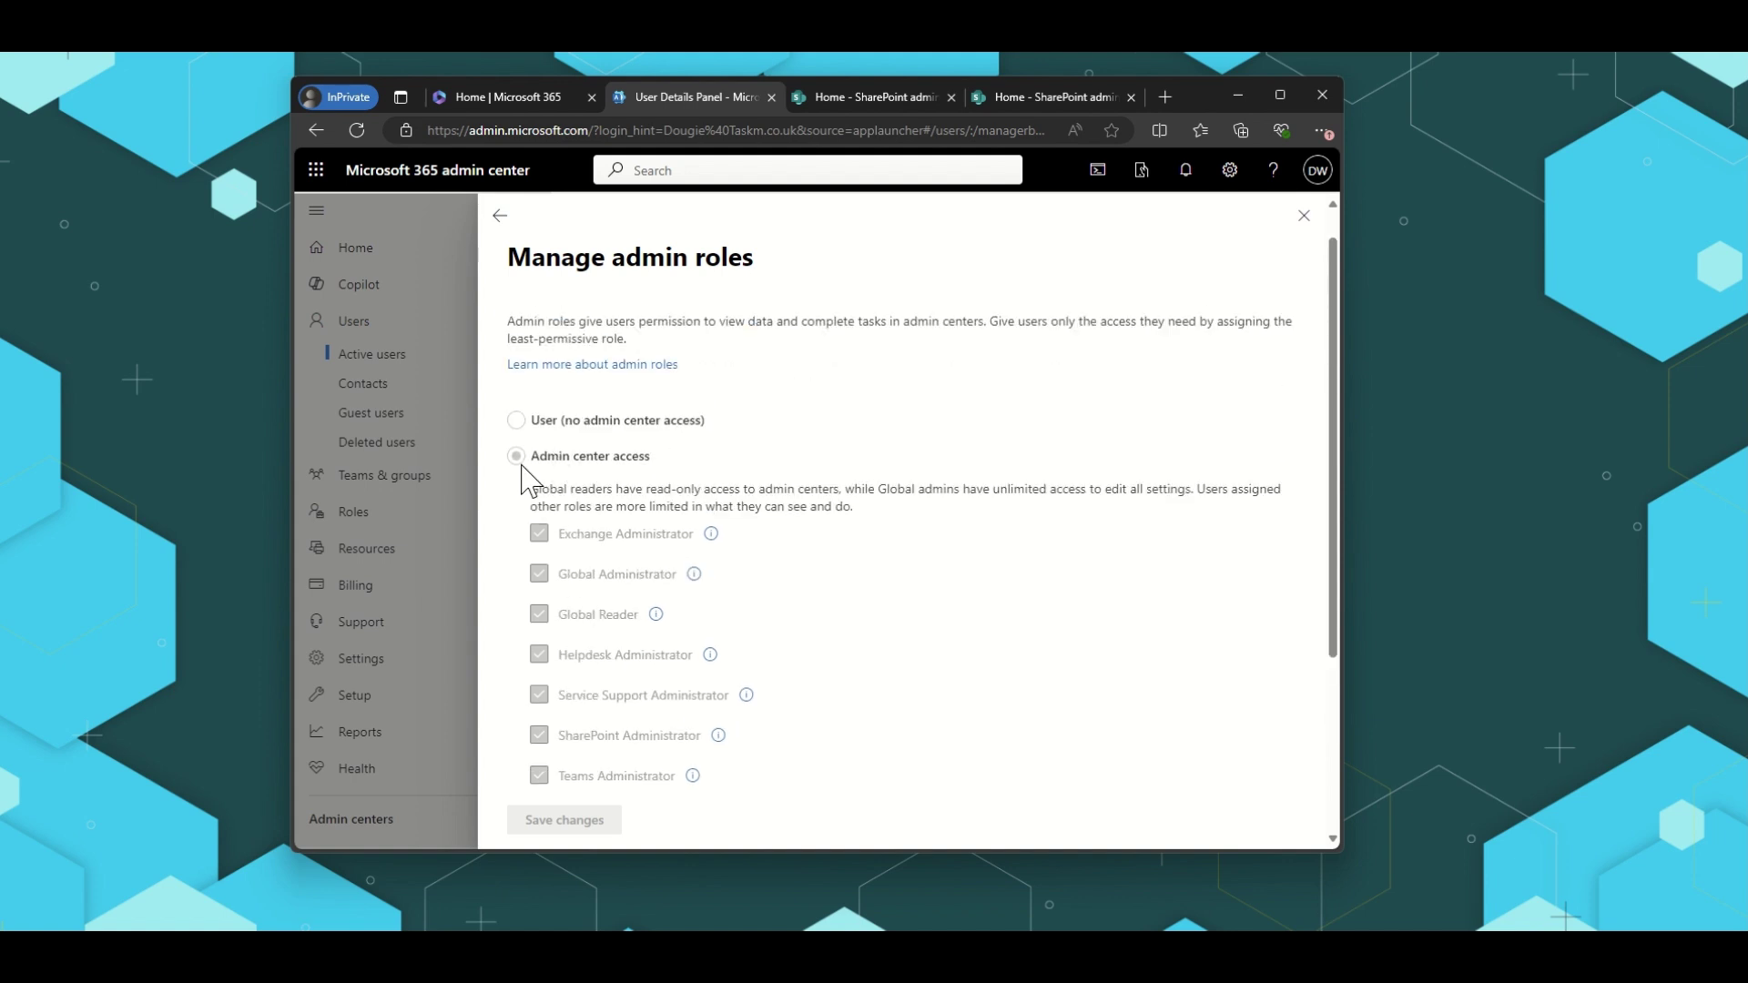
pyautogui.scroll(-1, 601, 569)
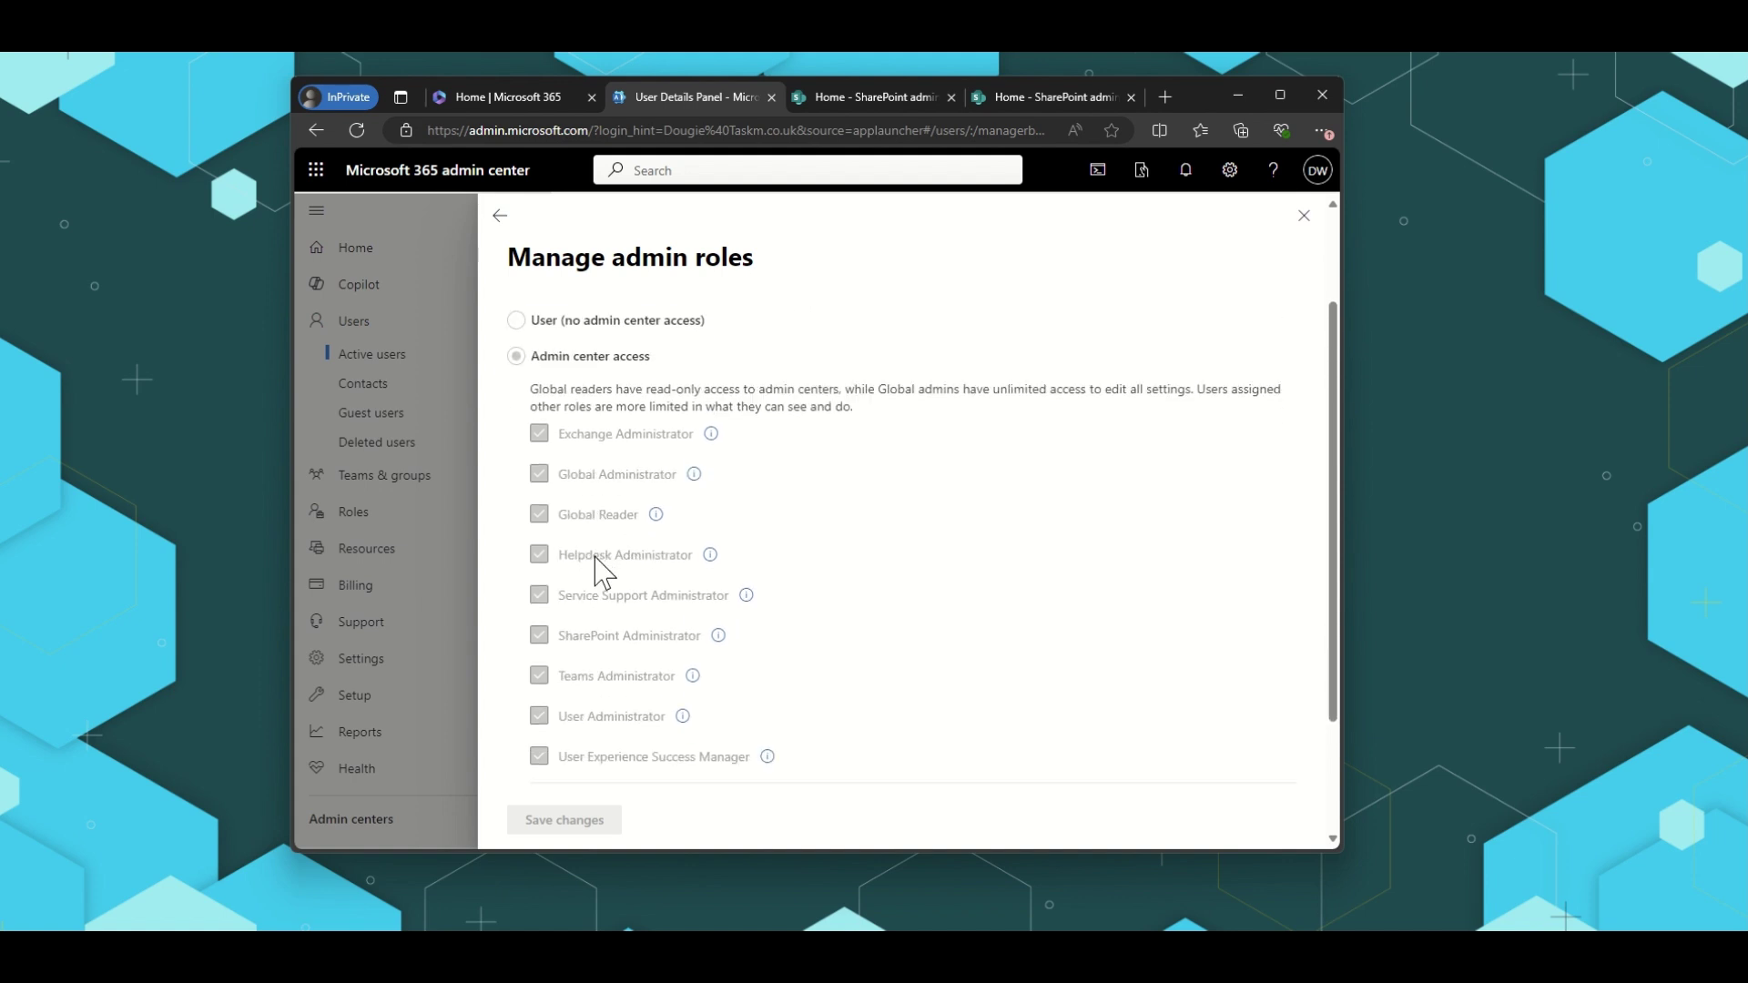
pyautogui.scroll(1, 601, 569)
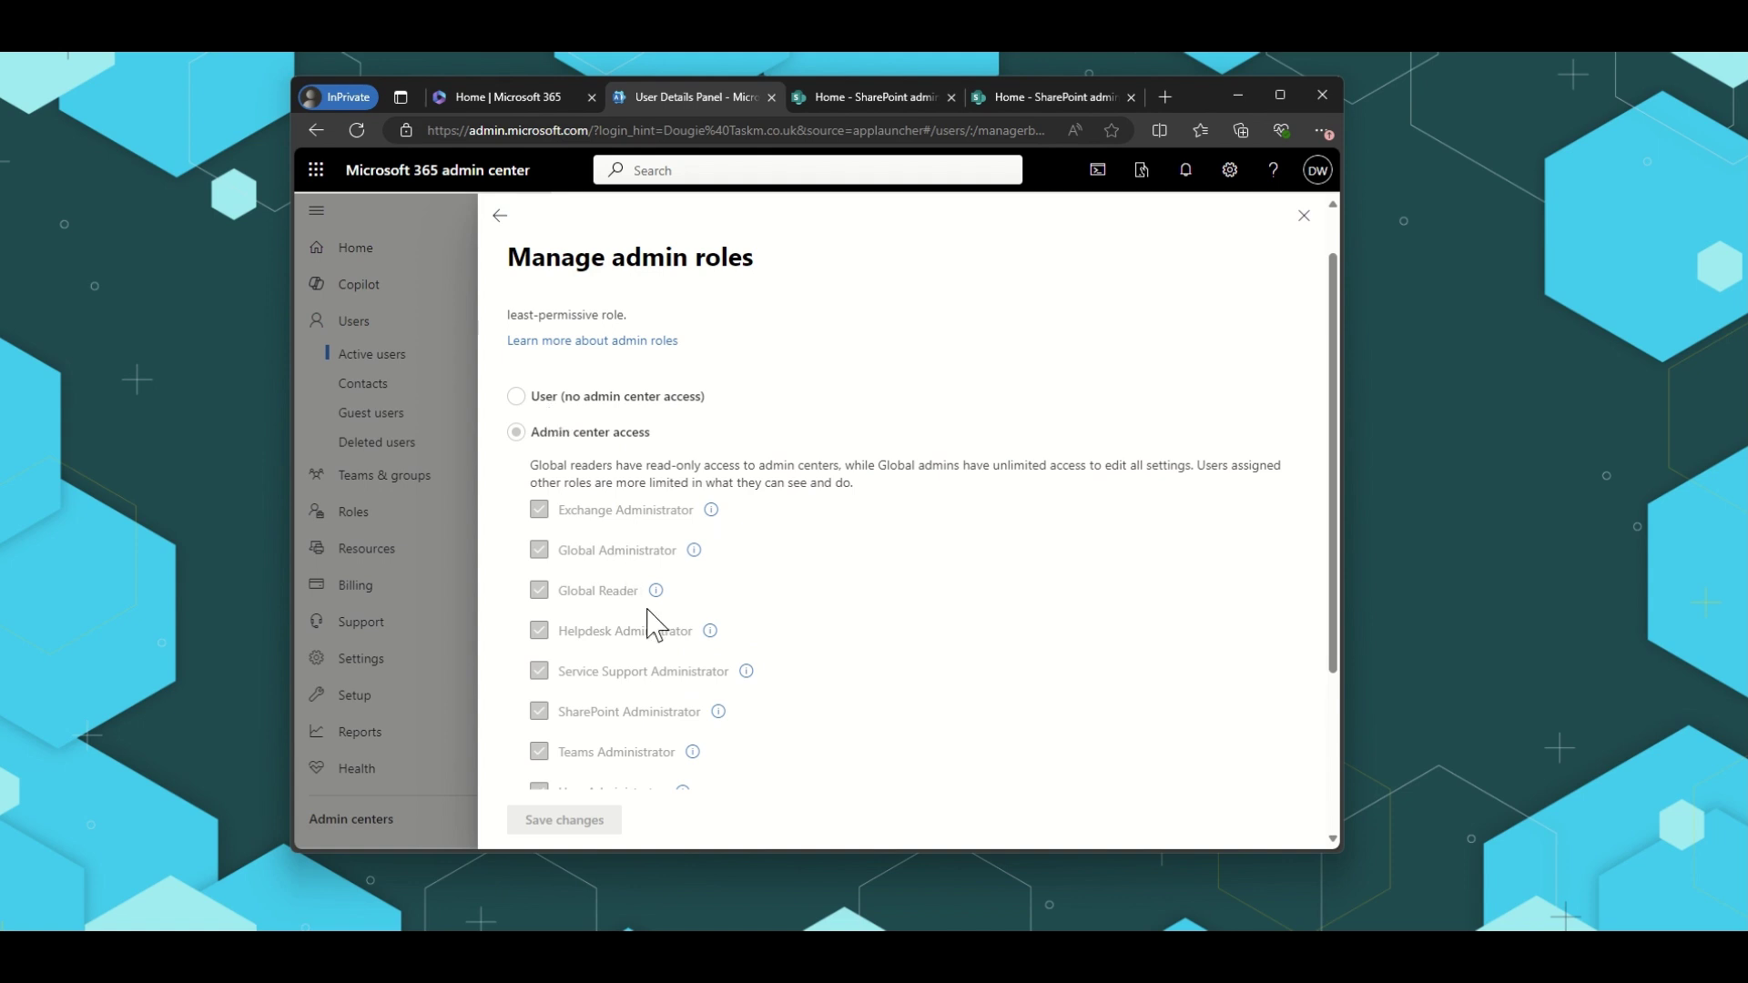
pyautogui.scroll(-2, 654, 626)
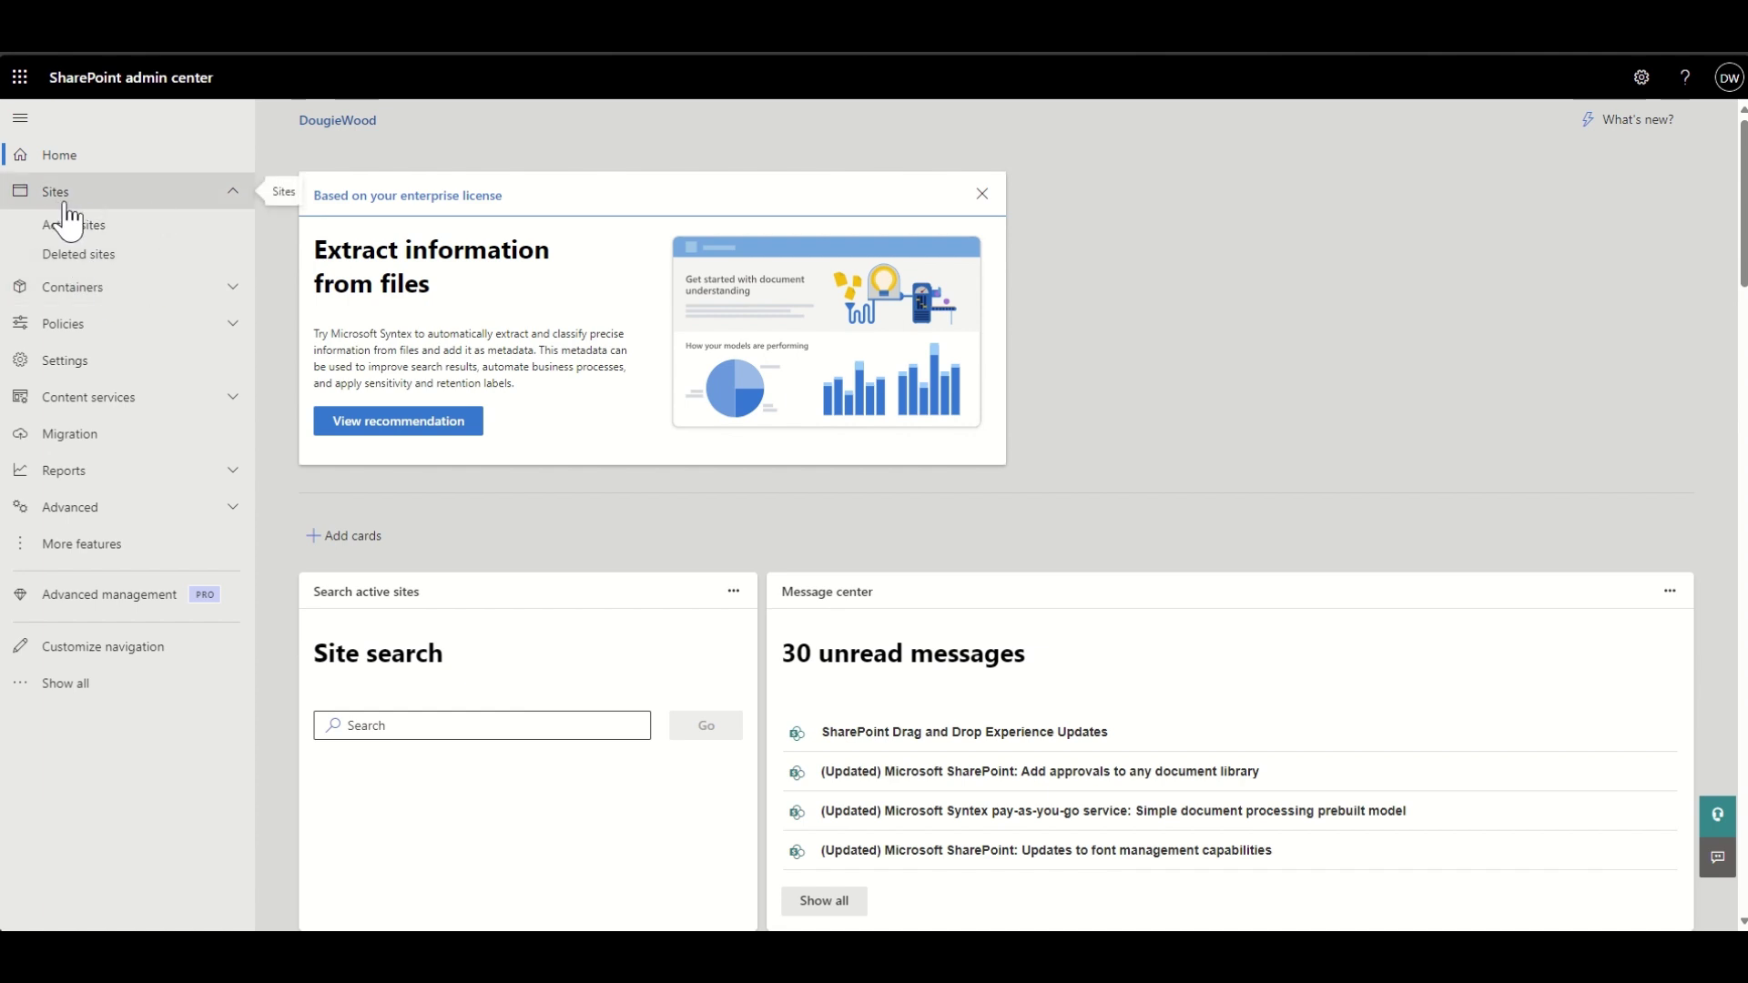
# Open Sites > Active sites to list each site's URL, storage used, admin and template.
pyautogui.click(128, 229)
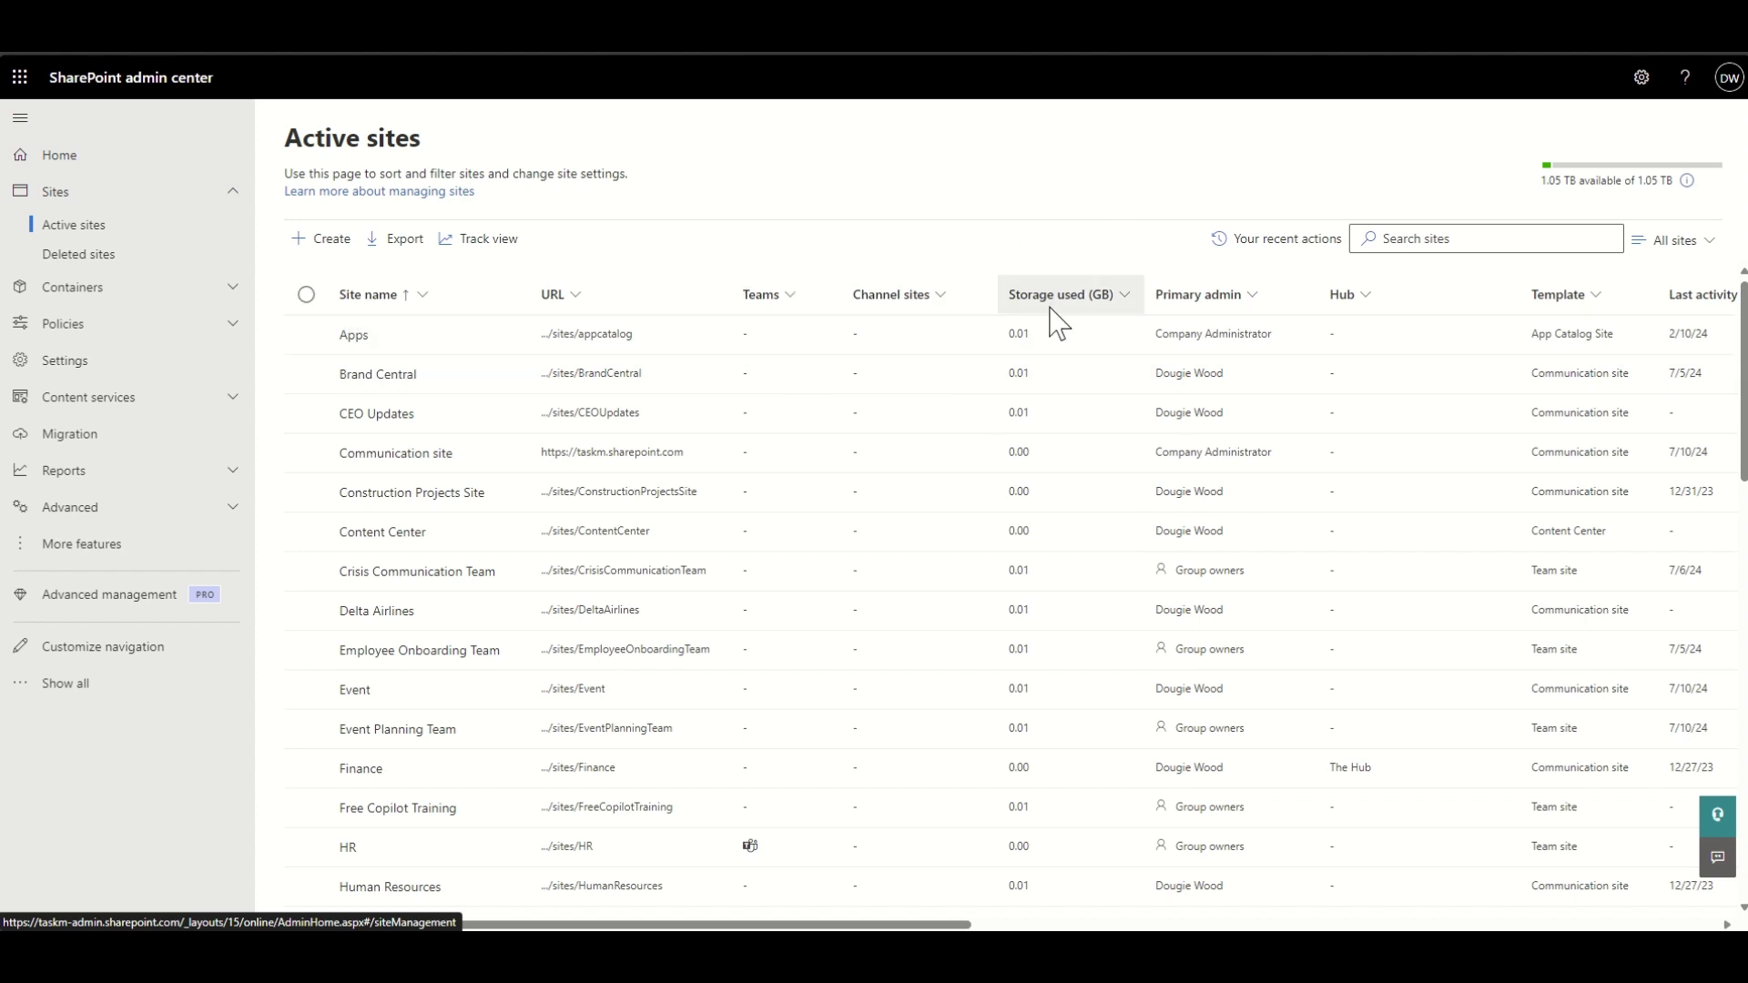
# Sort Active sites by Storage used (GB), larger to smaller, putting The Bank on top.
pyautogui.click(1119, 304)
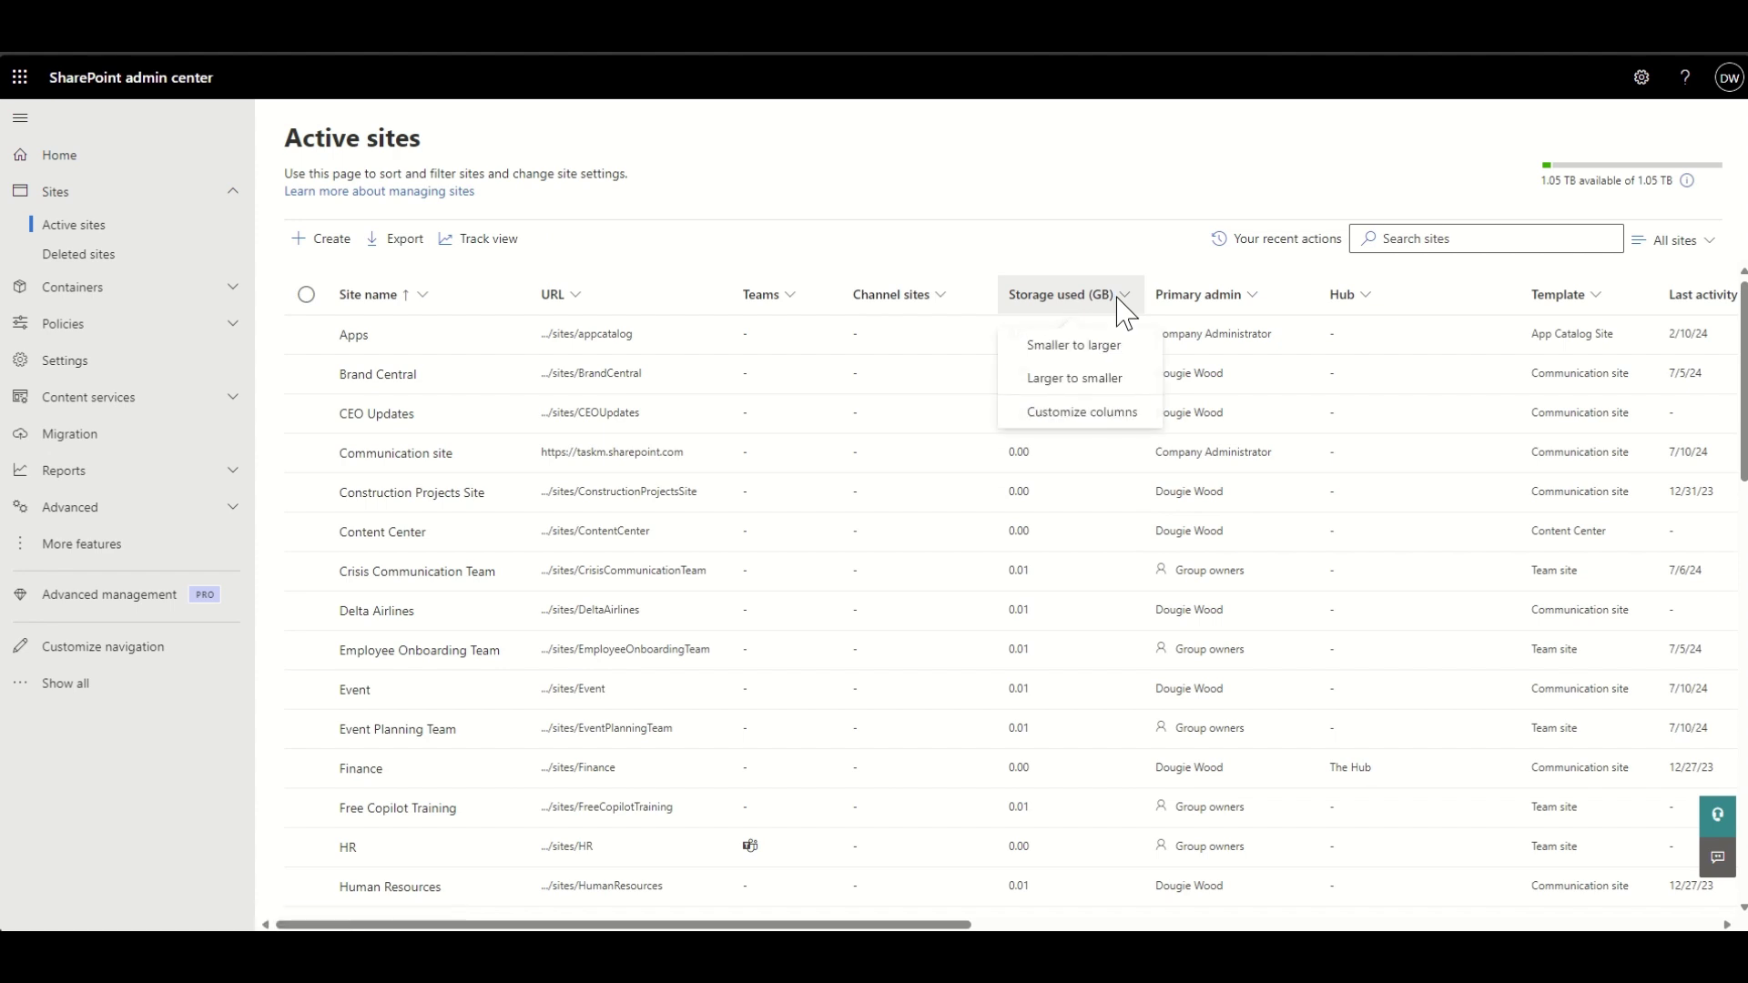
pyautogui.click(1102, 381)
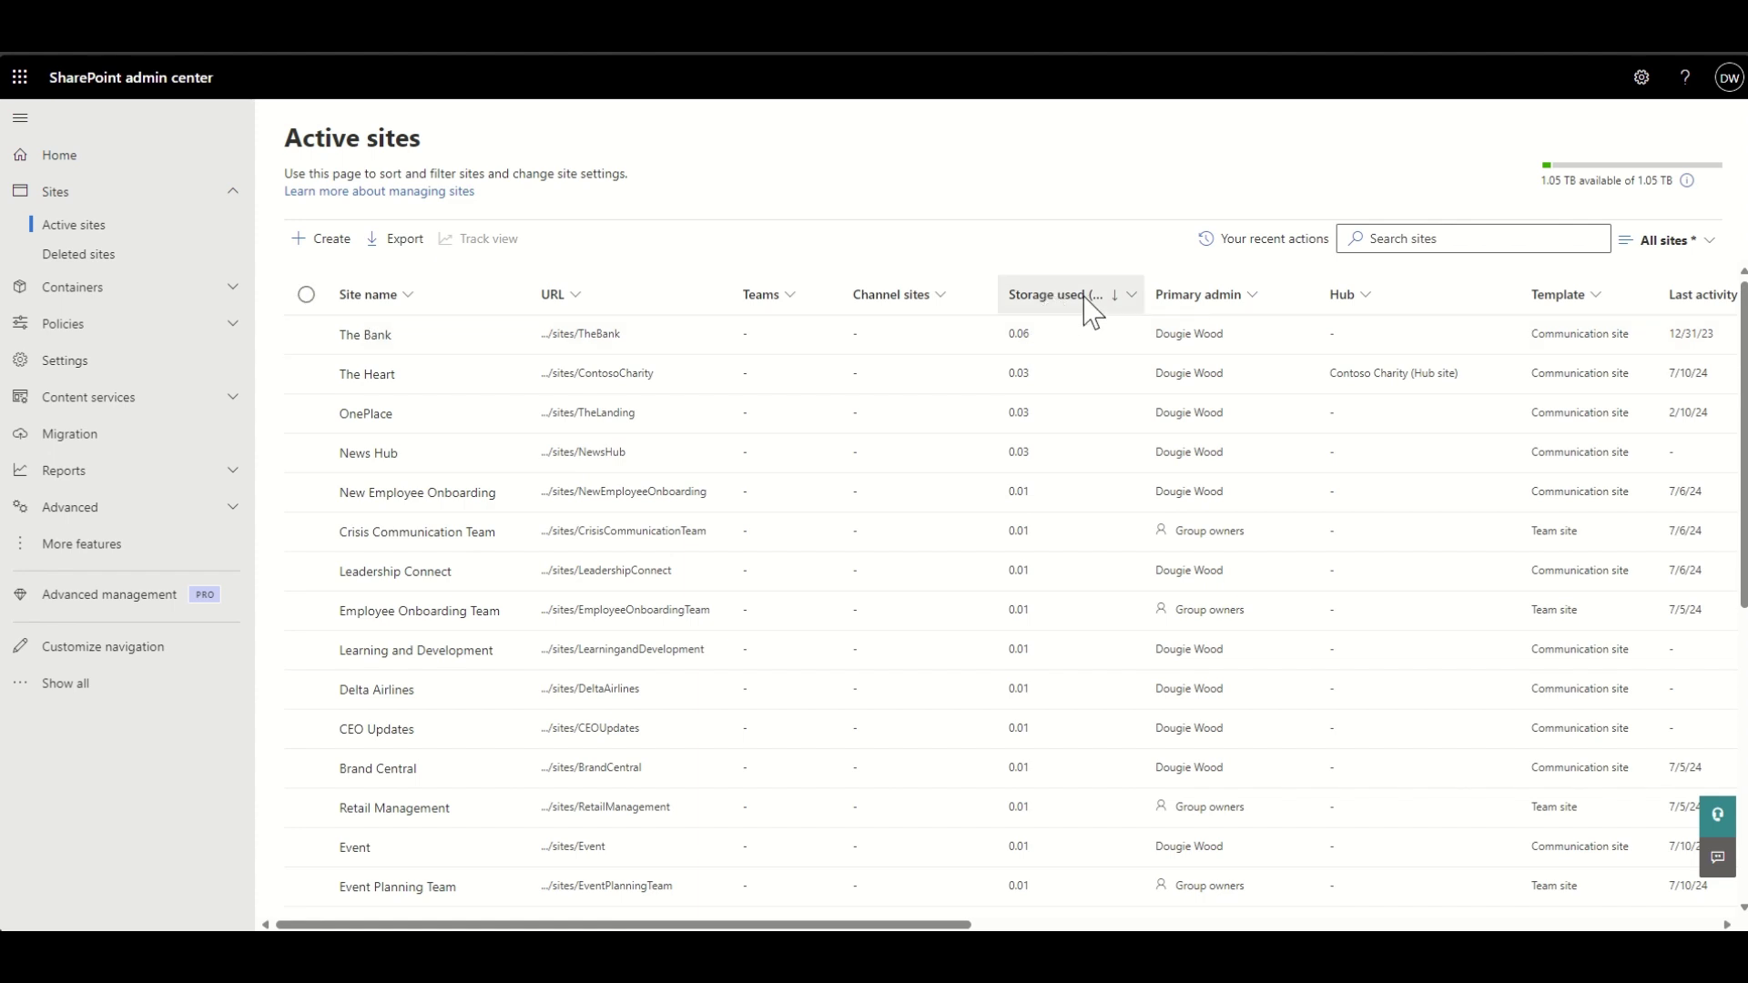
# Leave the storage sort order unchanged and go to the empty Deleted sites page.
pyautogui.click(1122, 305)
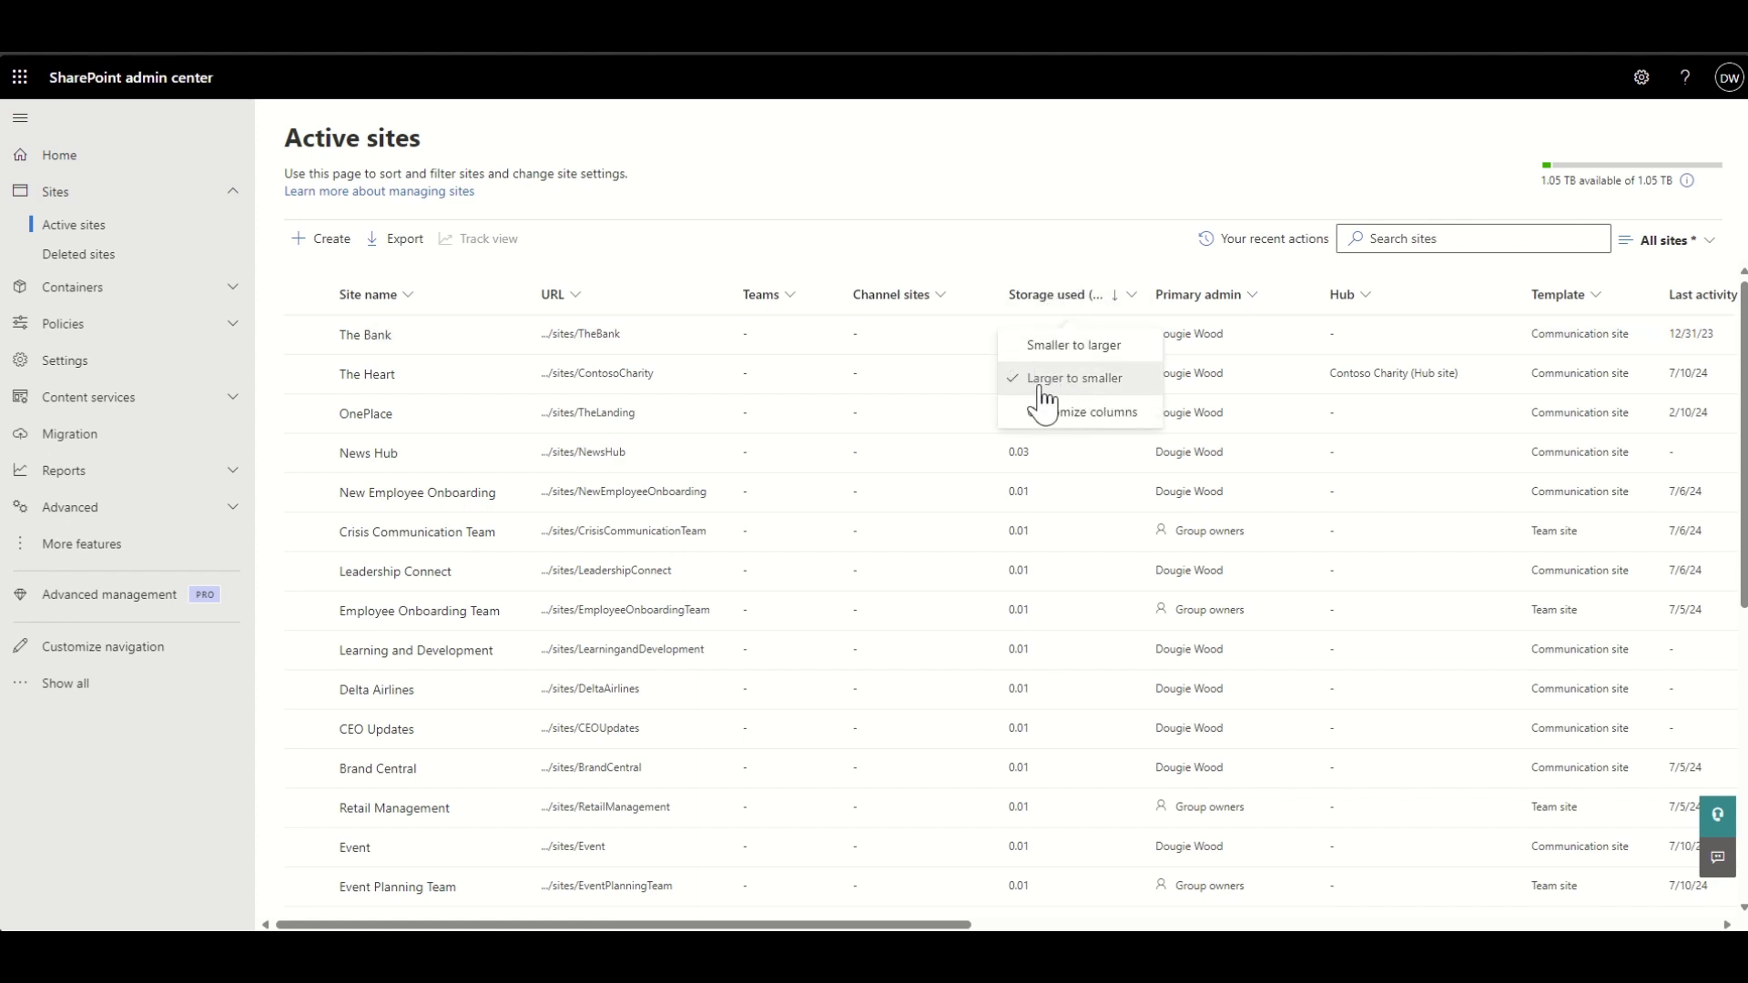
pyautogui.click(1056, 241)
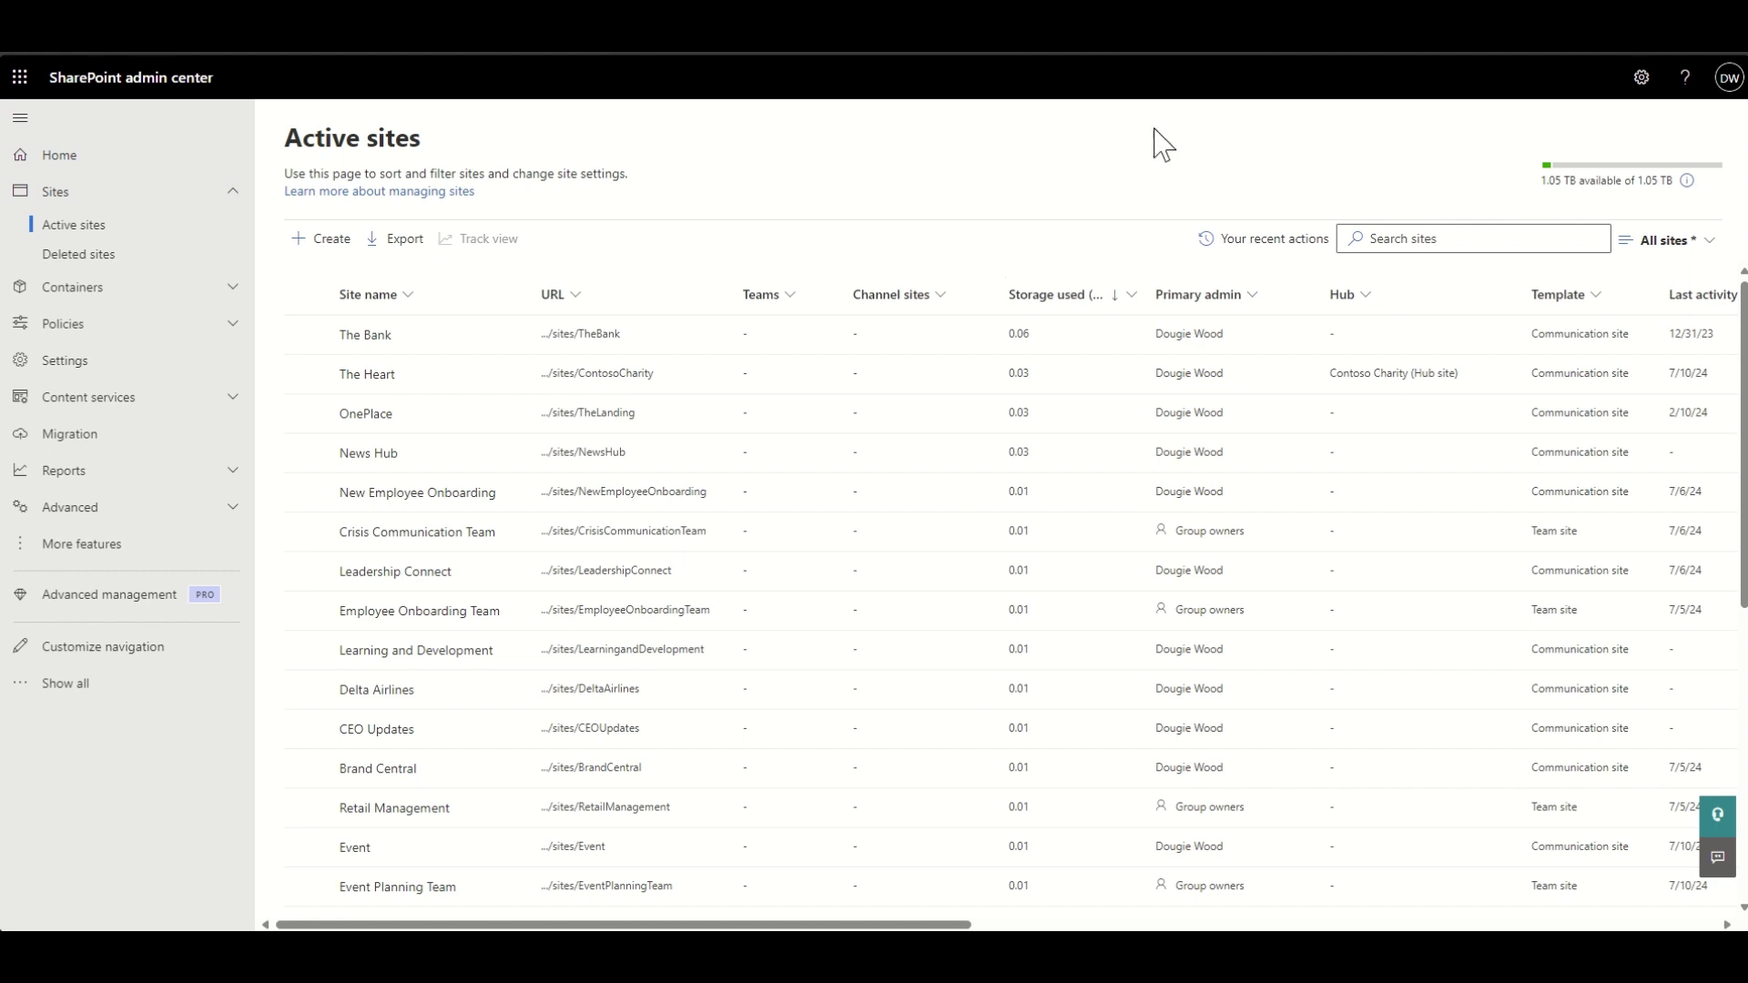
pyautogui.click(102, 264)
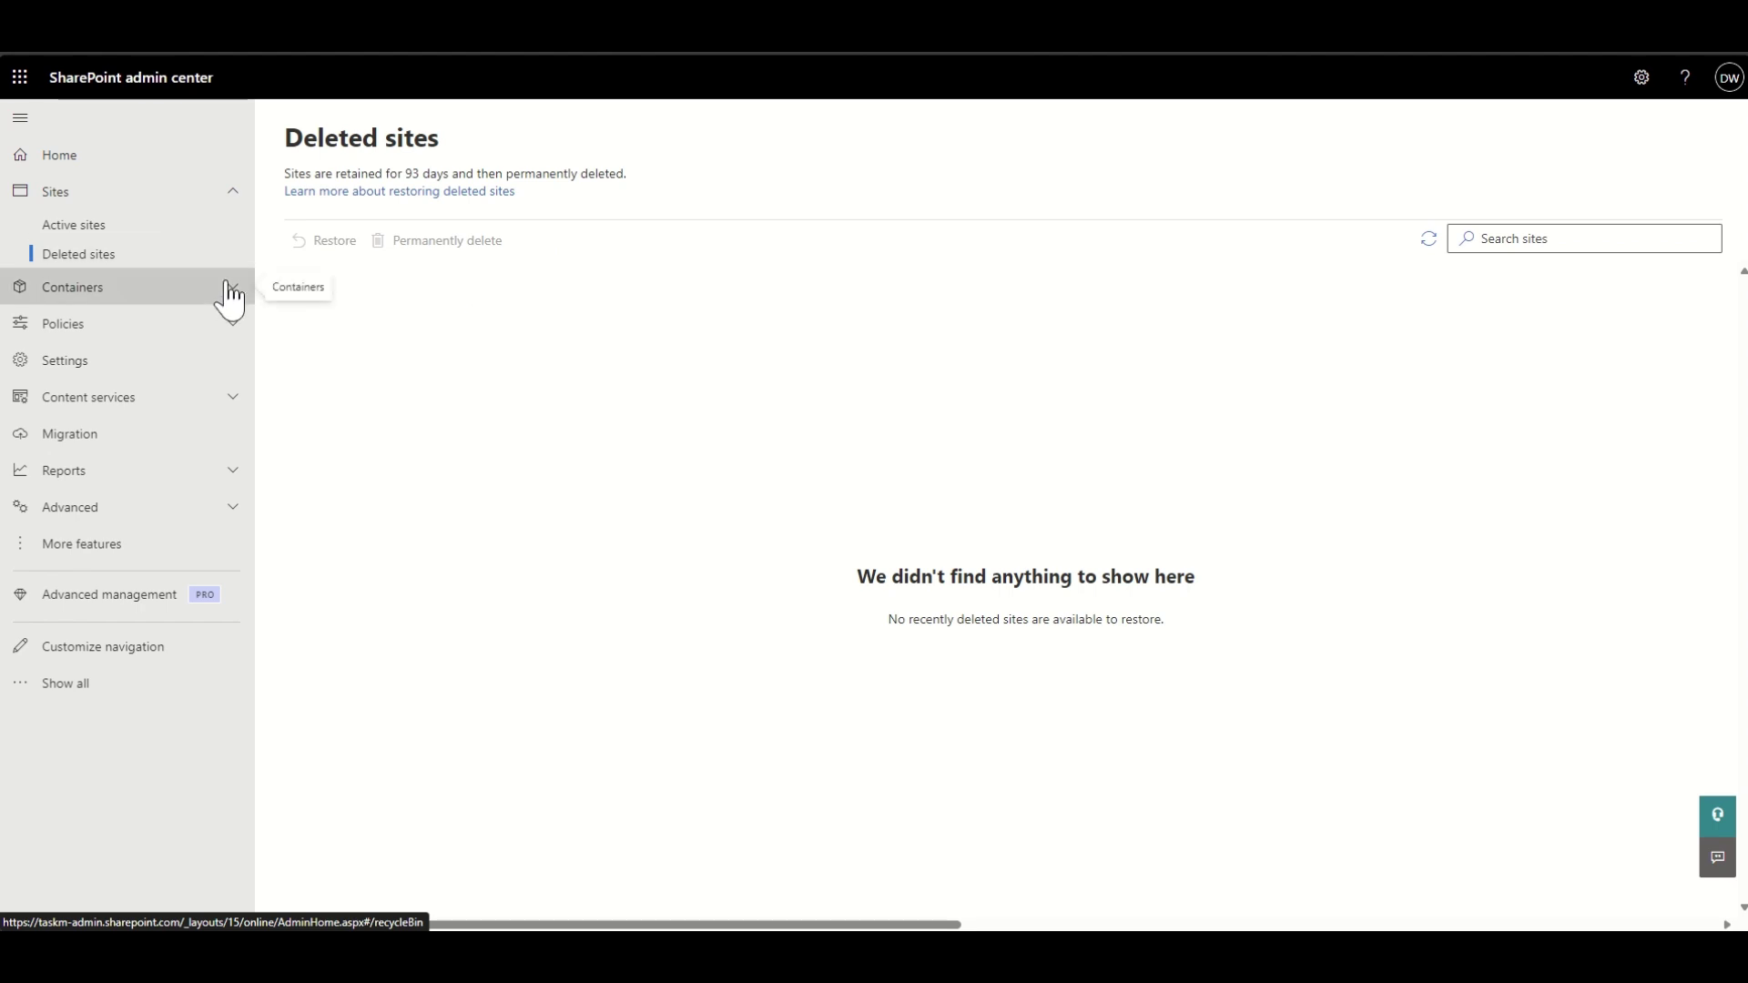
# Expand the Containers and Policies groups in the left navigation.
pyautogui.click(205, 297)
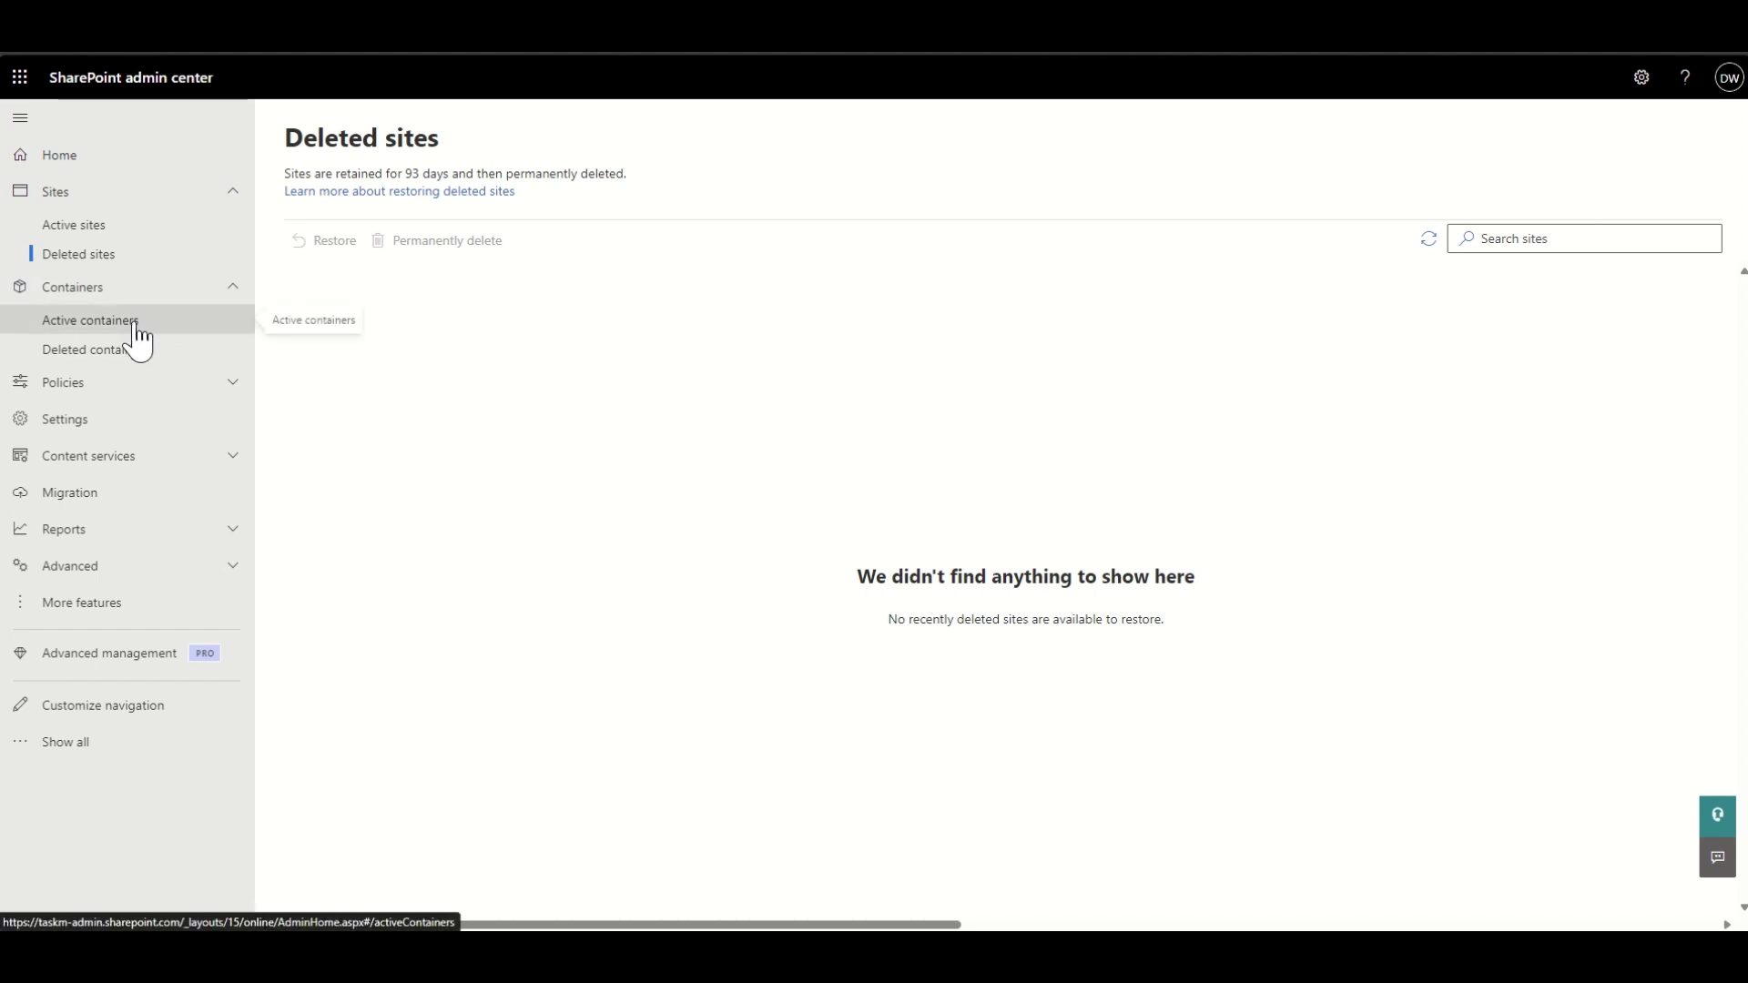
pyautogui.click(193, 390)
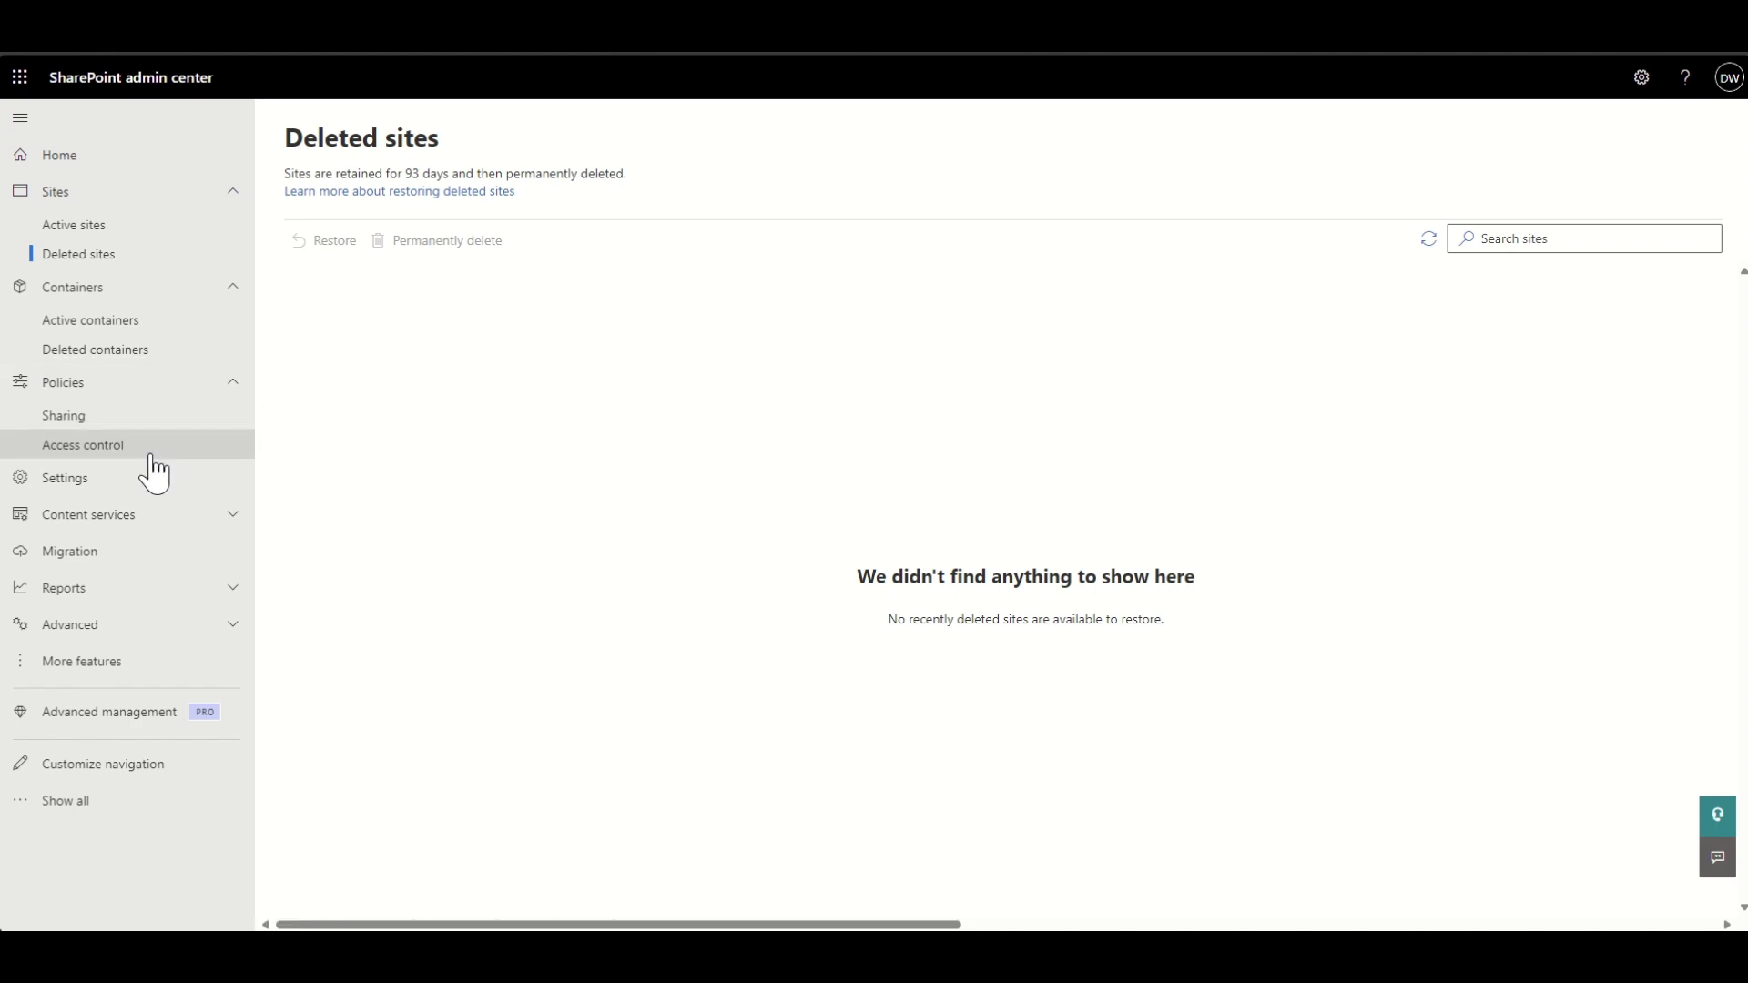
# On Policies > Sharing, set both SharePoint and OneDrive external sharing sliders to Anyone.
pyautogui.click(131, 420)
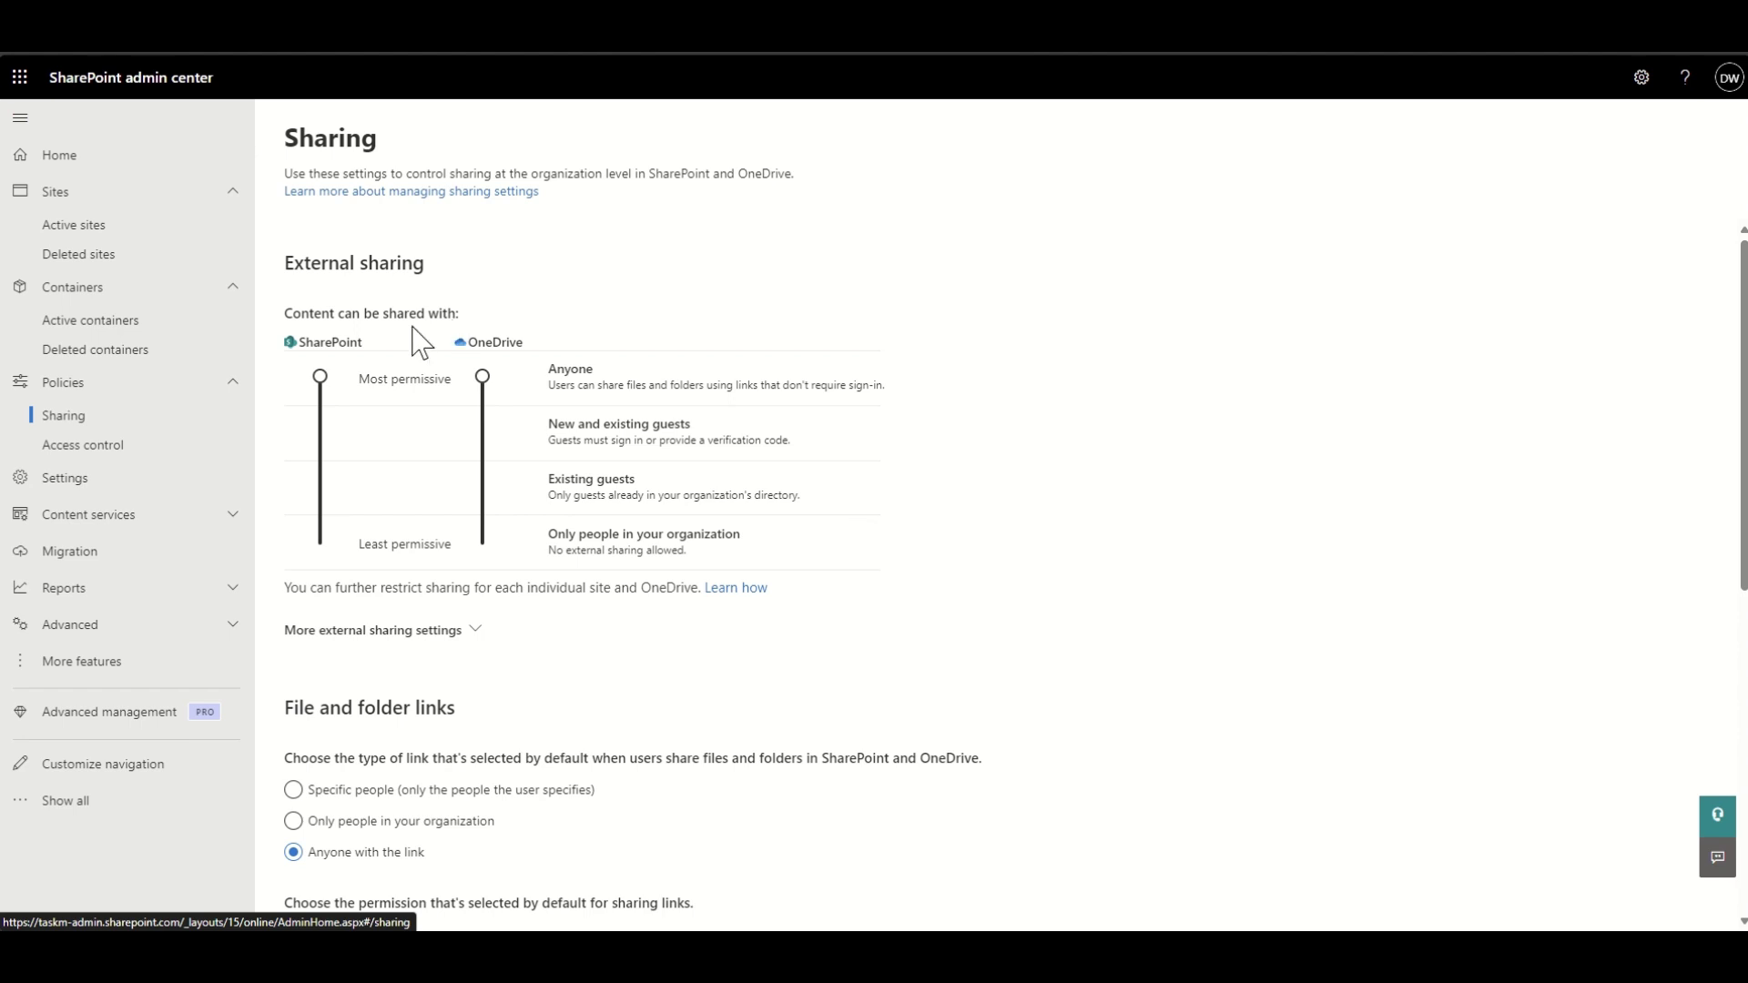
pyautogui.moveTo(320, 377); pyautogui.dragTo(319, 545)
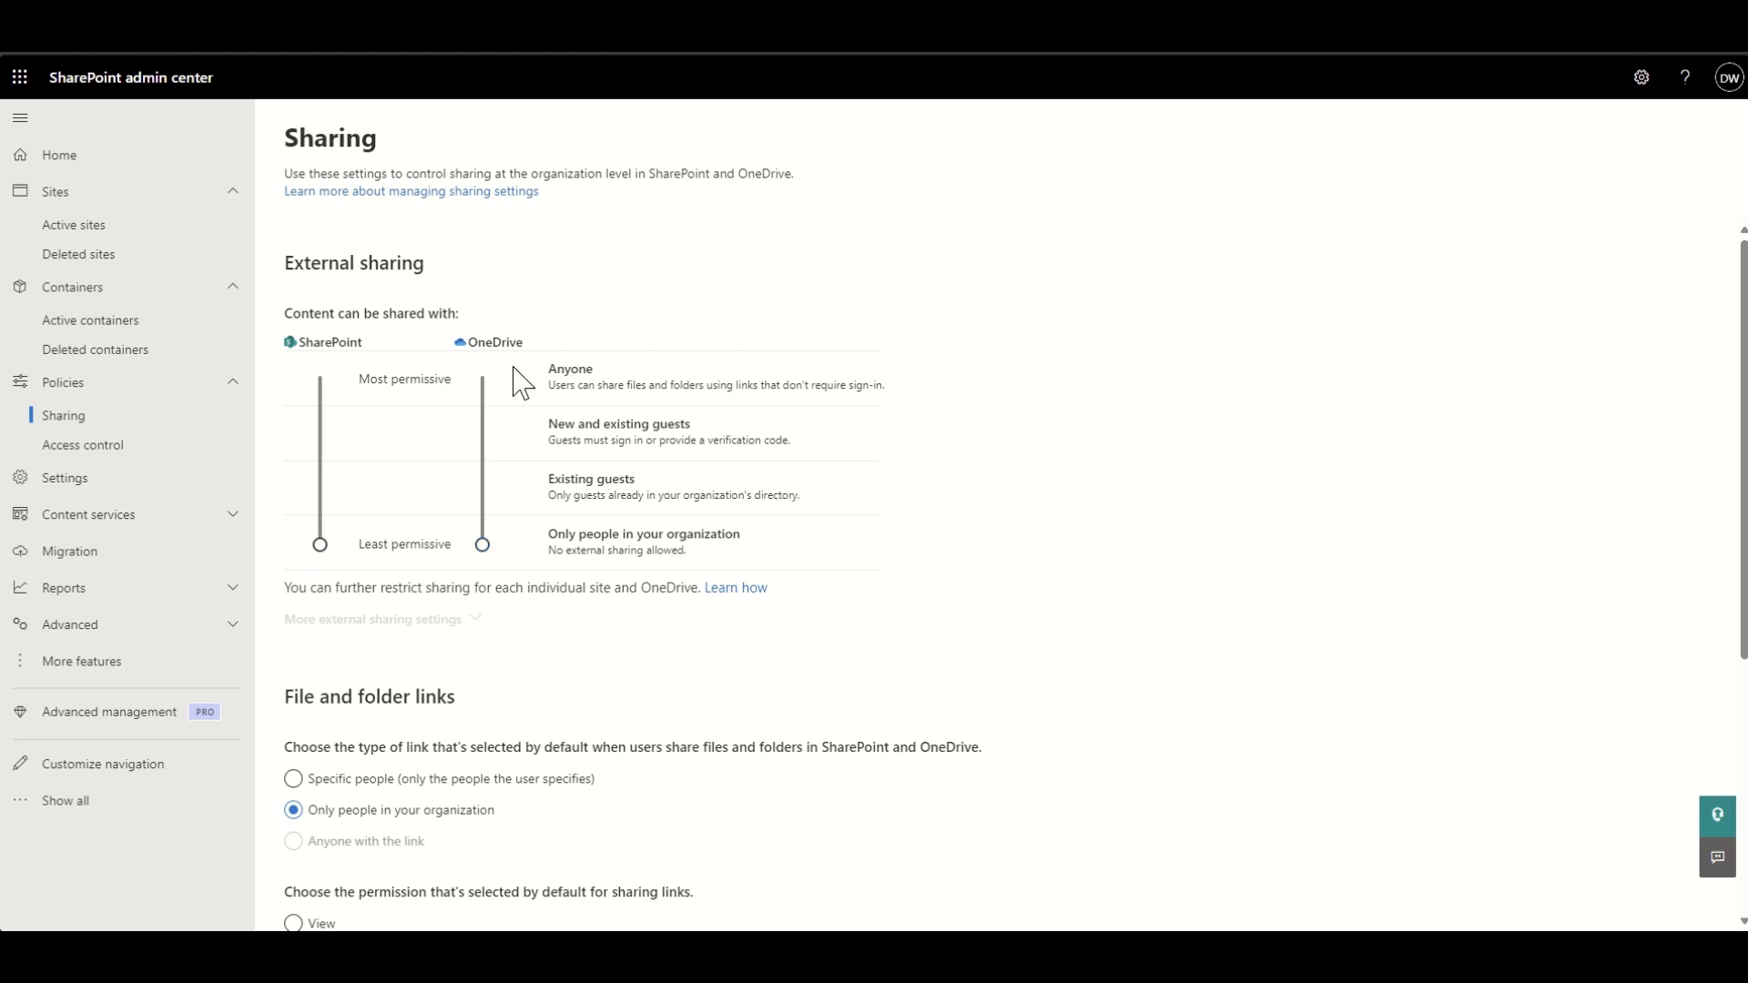
pyautogui.moveTo(319, 545); pyautogui.dragTo(318, 398)
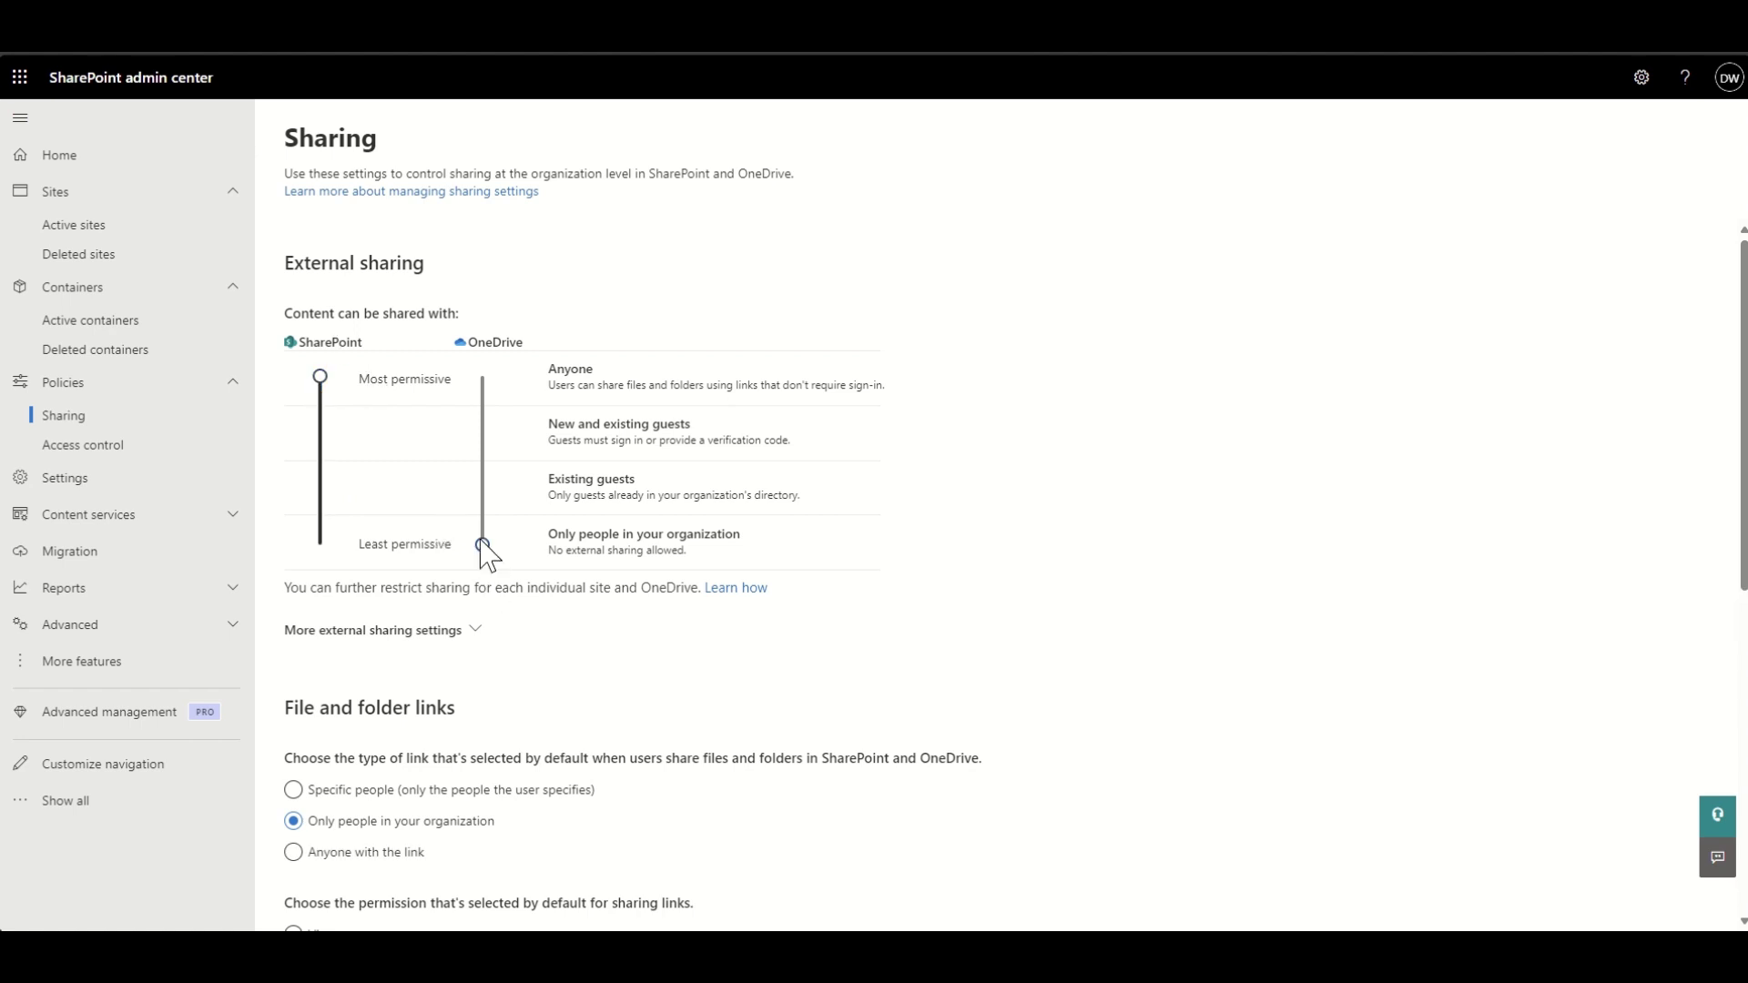
pyautogui.moveTo(476, 524); pyautogui.dragTo(483, 432)
pyautogui.moveTo(321, 443); pyautogui.dragTo(324, 528)
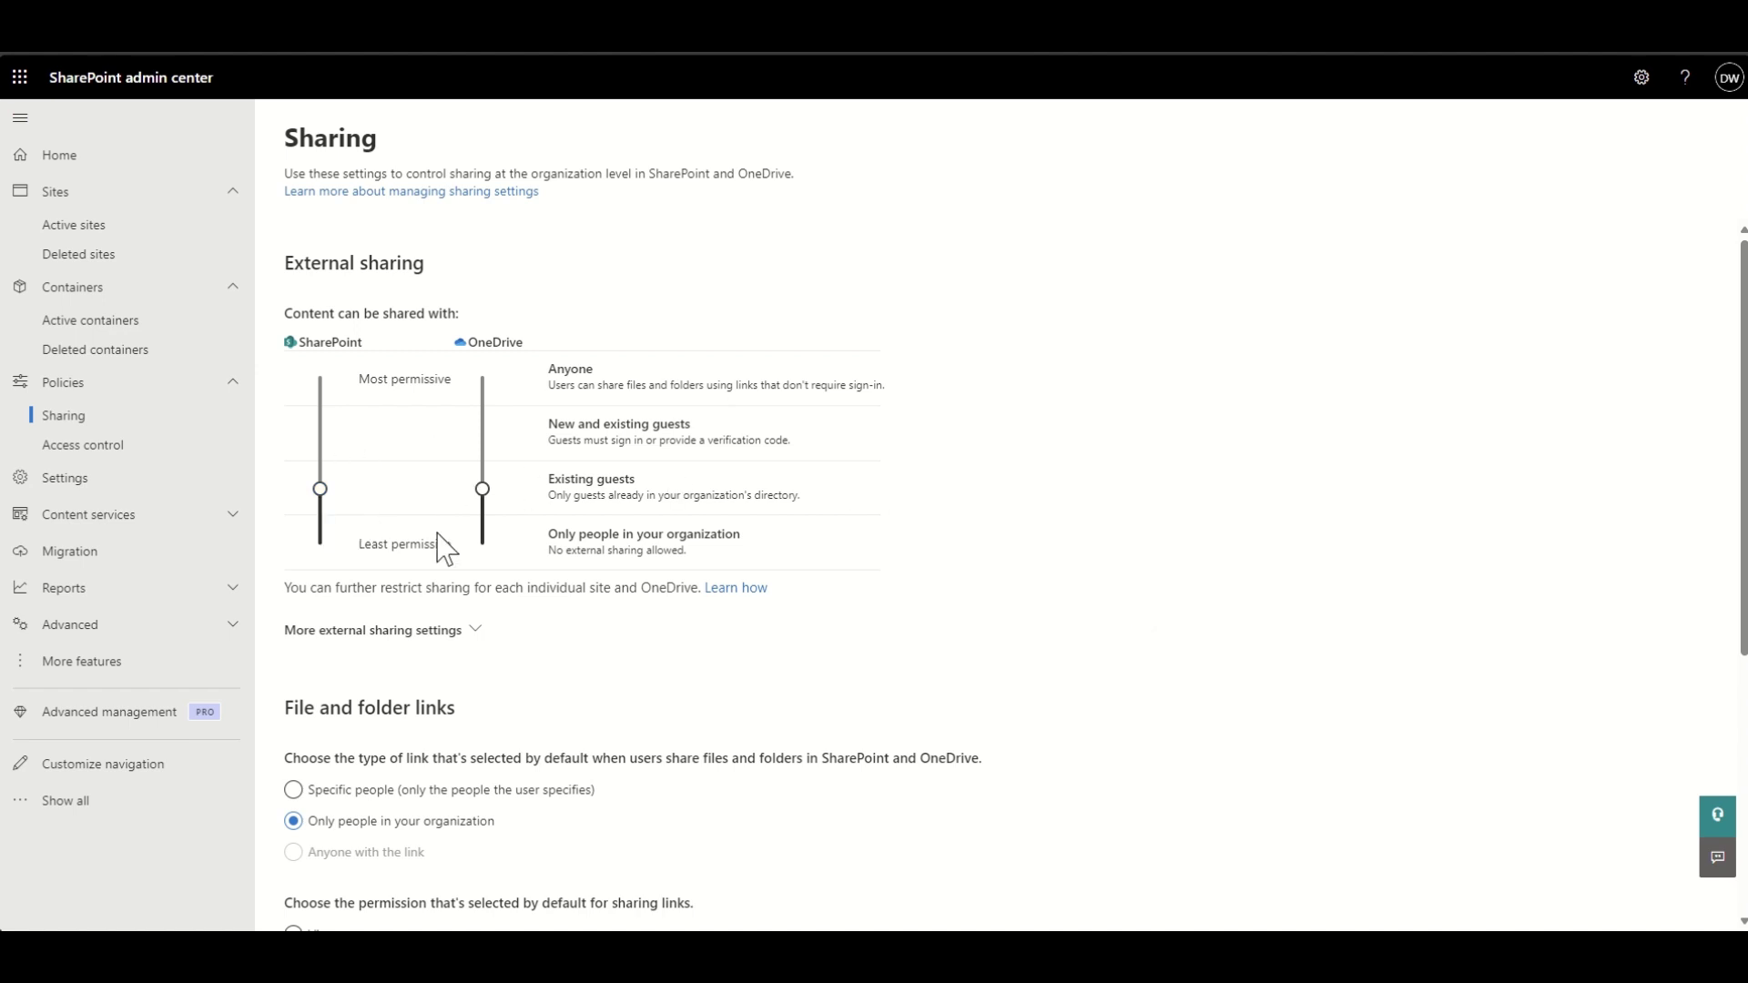
pyautogui.moveTo(323, 496); pyautogui.dragTo(328, 368)
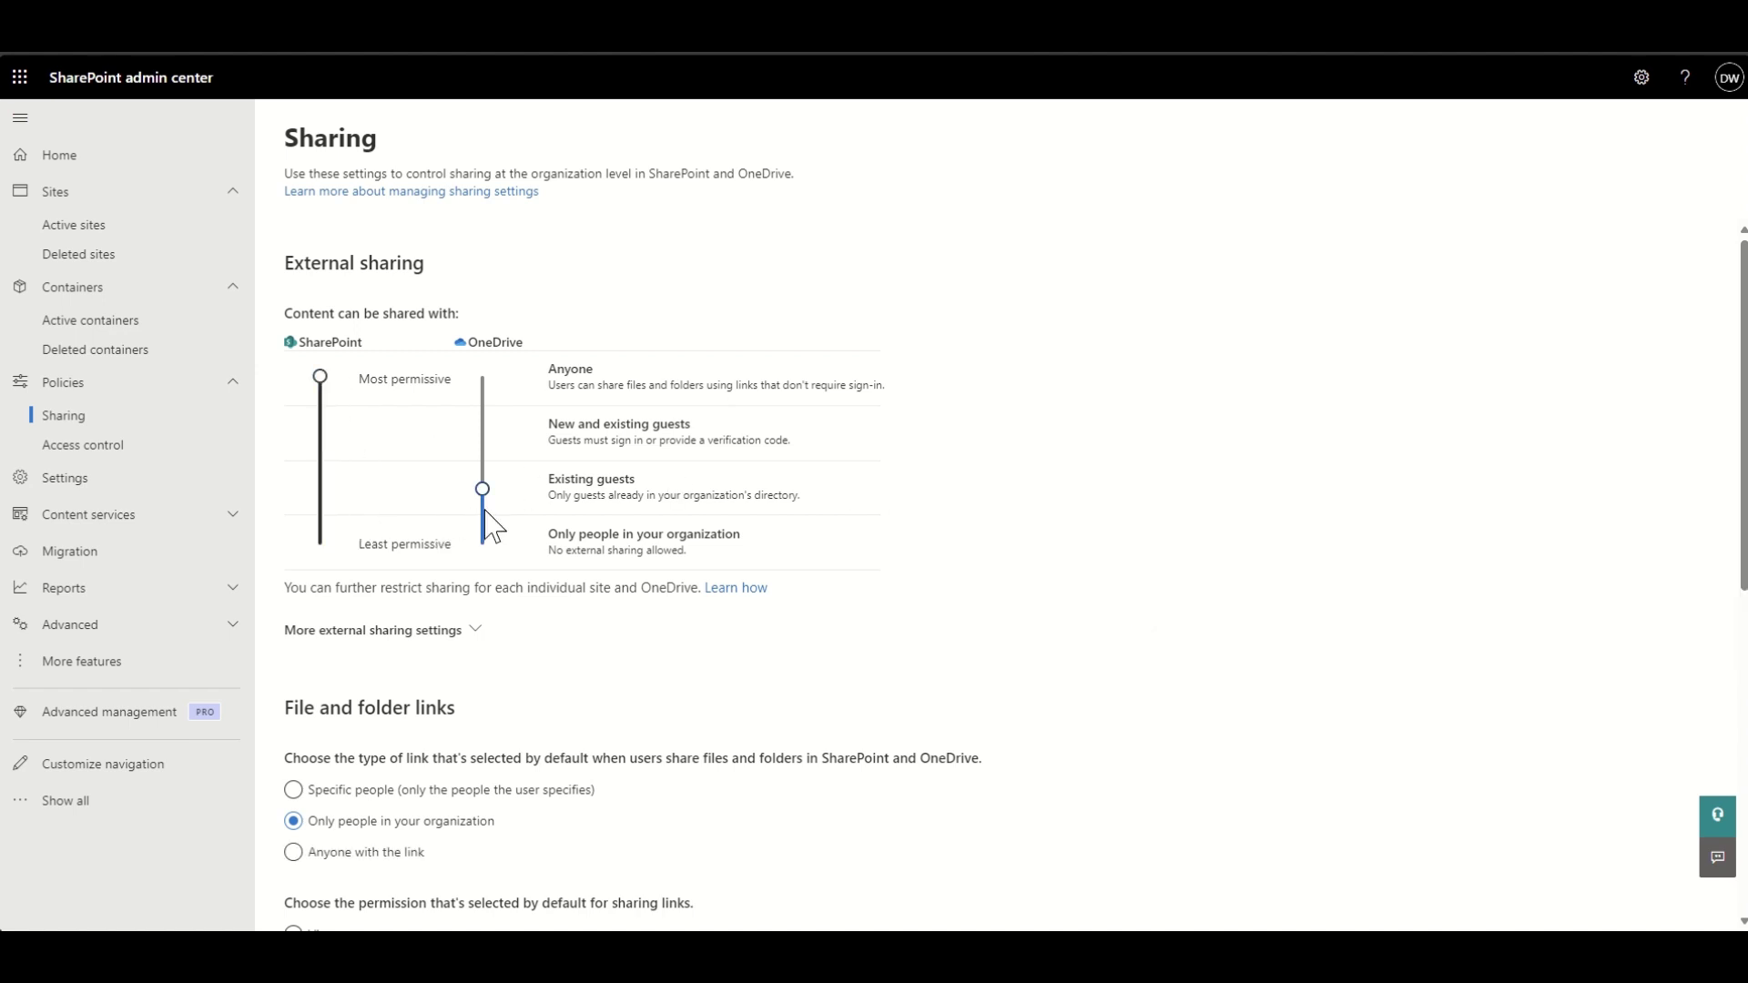
pyautogui.moveTo(492, 492); pyautogui.dragTo(496, 346)
pyautogui.scroll(-5, 1189, 633)
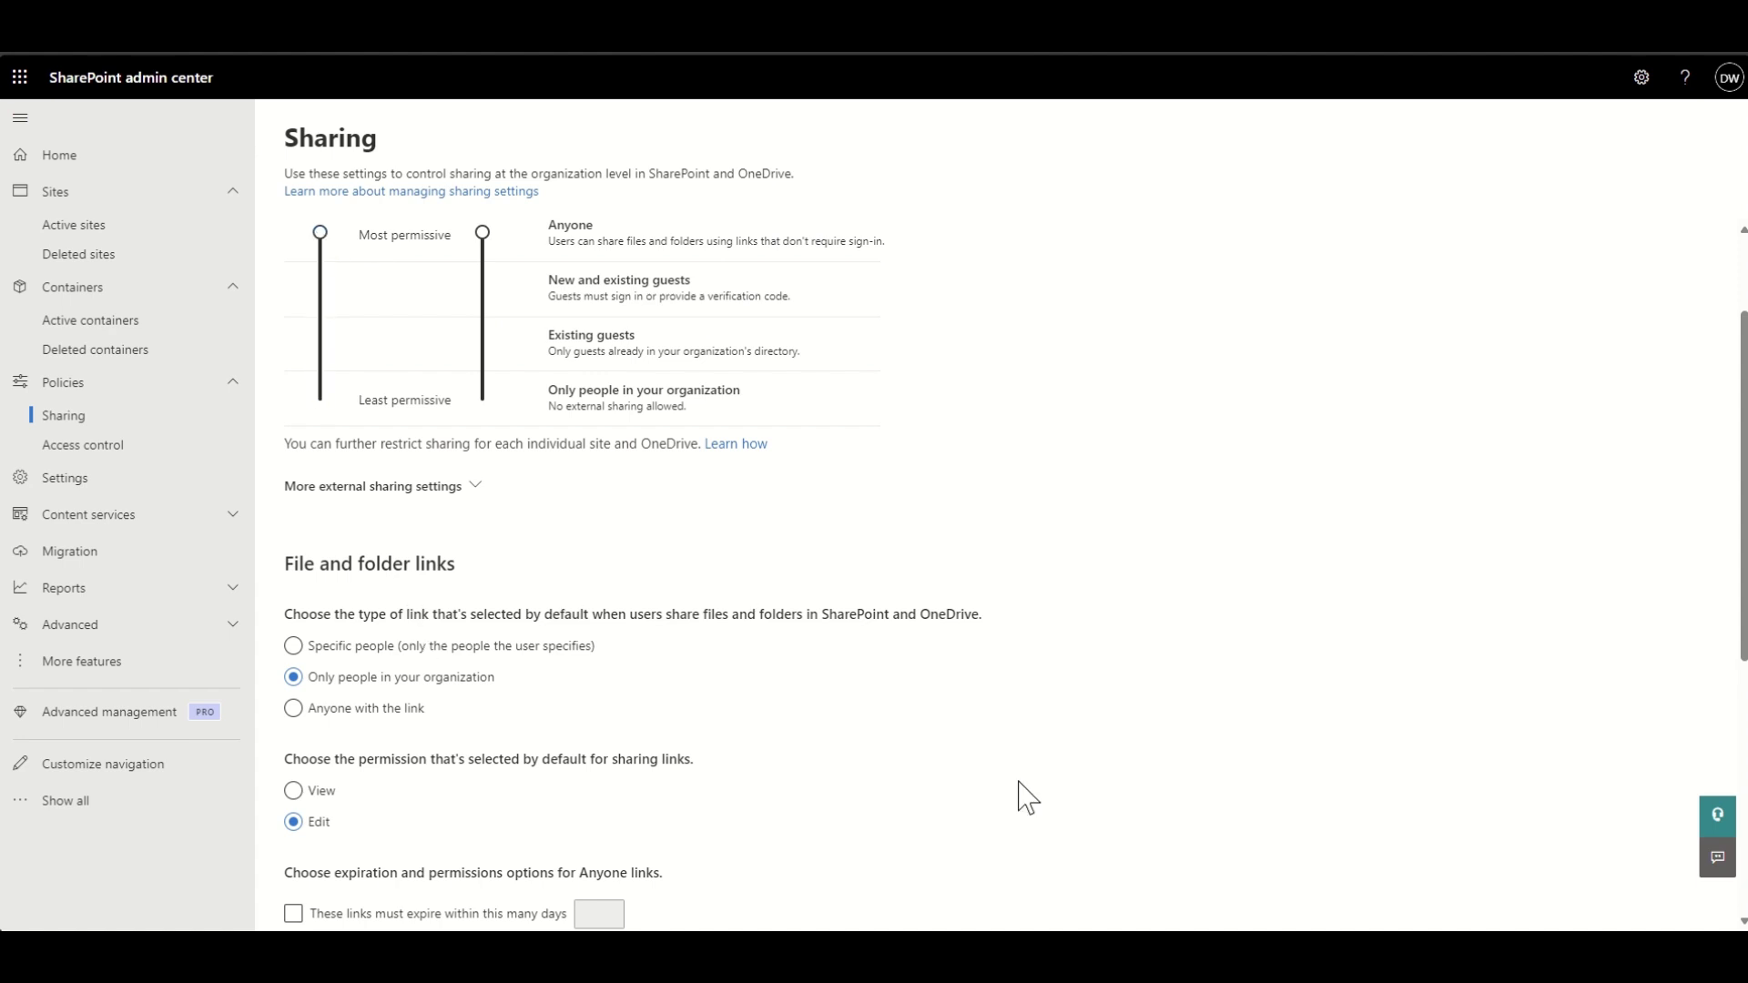
# Make View the default link permission and require Anyone links to expire within set days.
pyautogui.scroll(-4, 1020, 791)
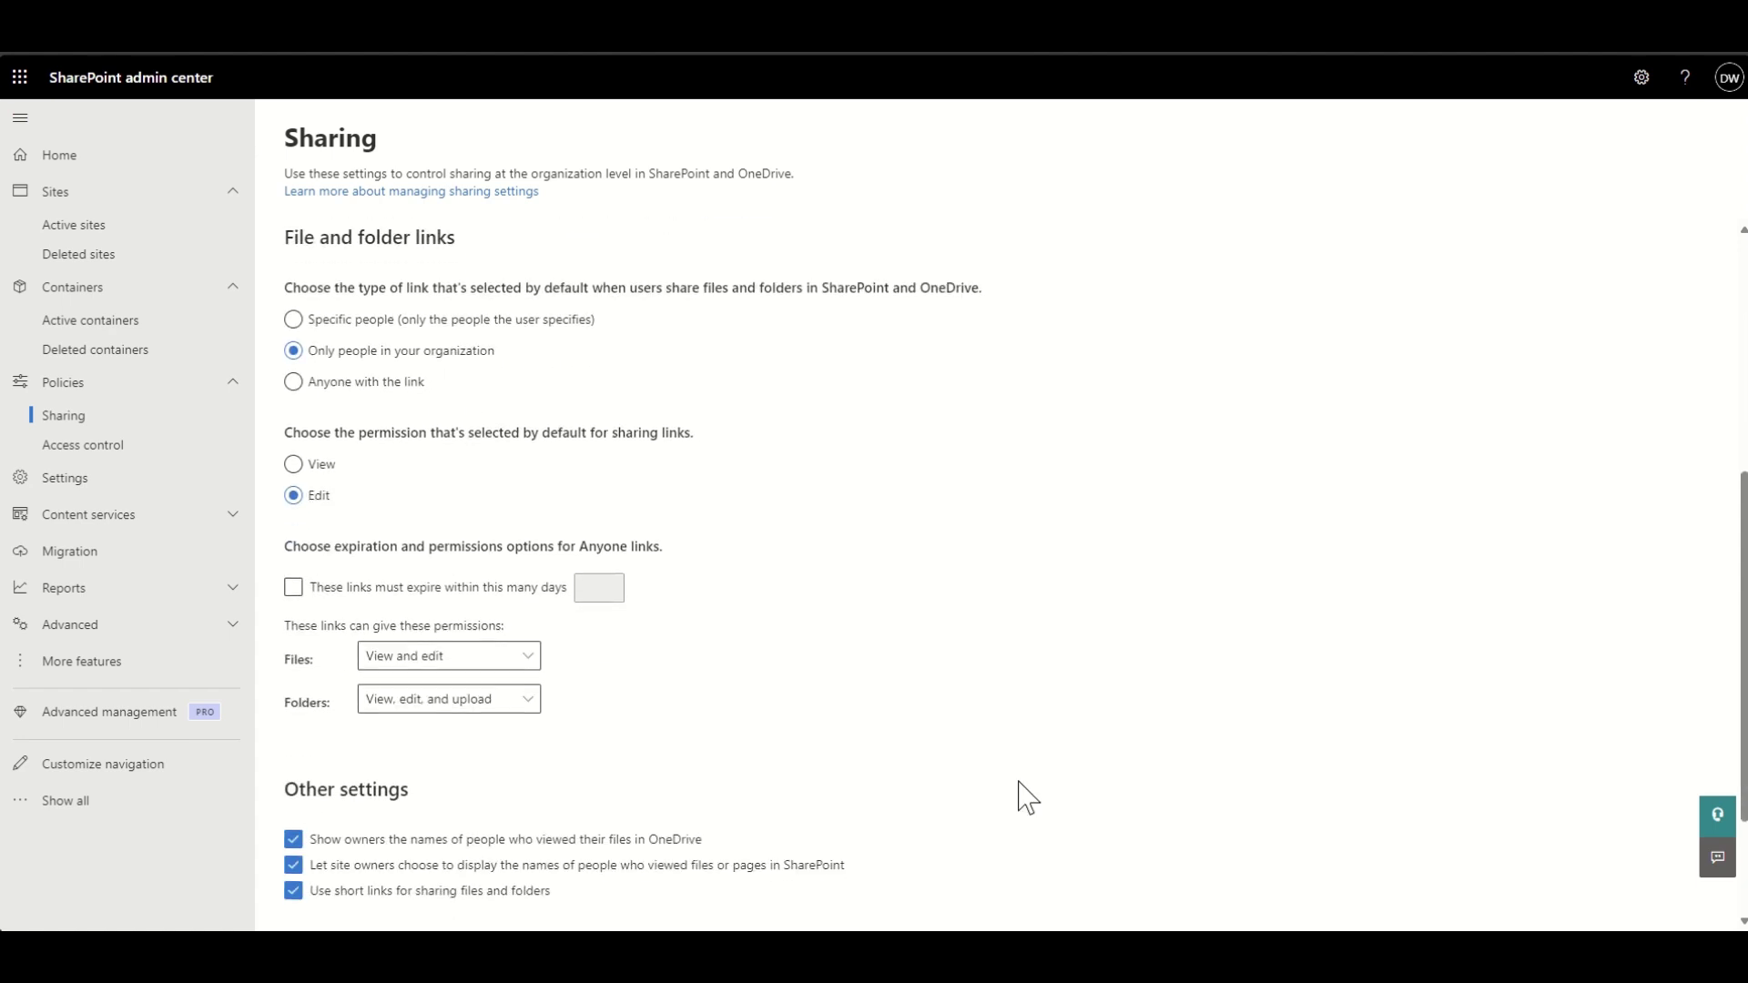
pyautogui.scroll(-1, 1027, 798)
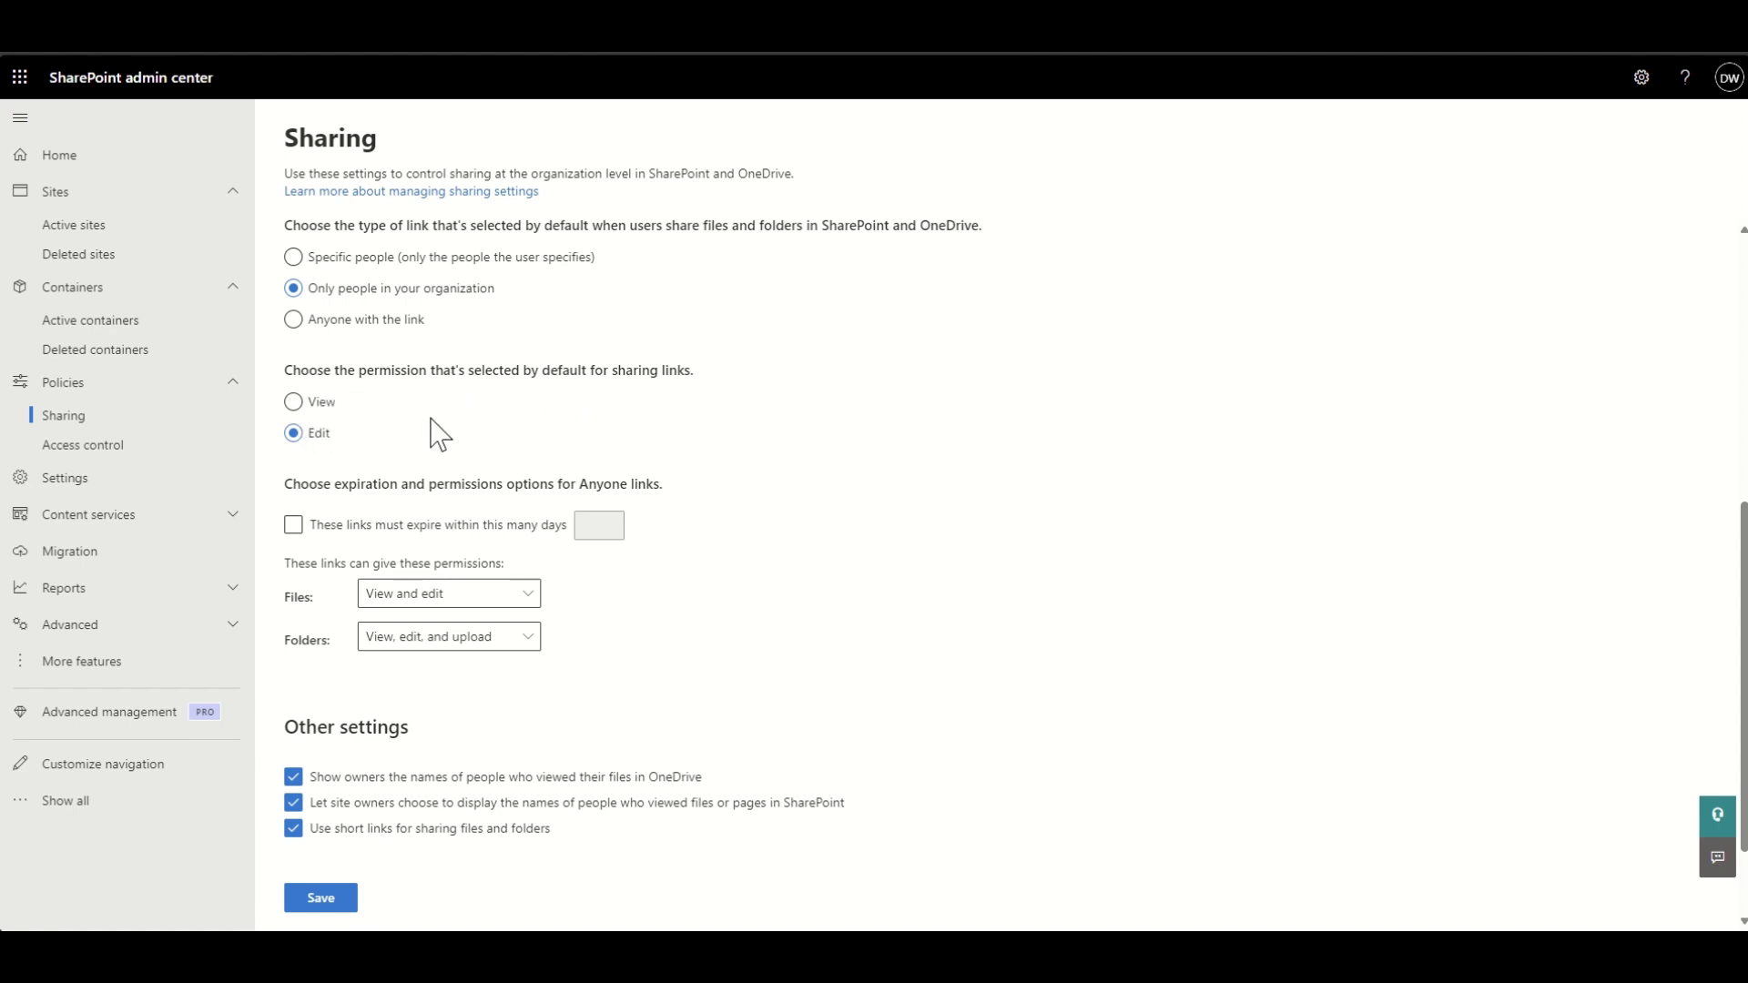
pyautogui.click(314, 403)
pyautogui.click(293, 525)
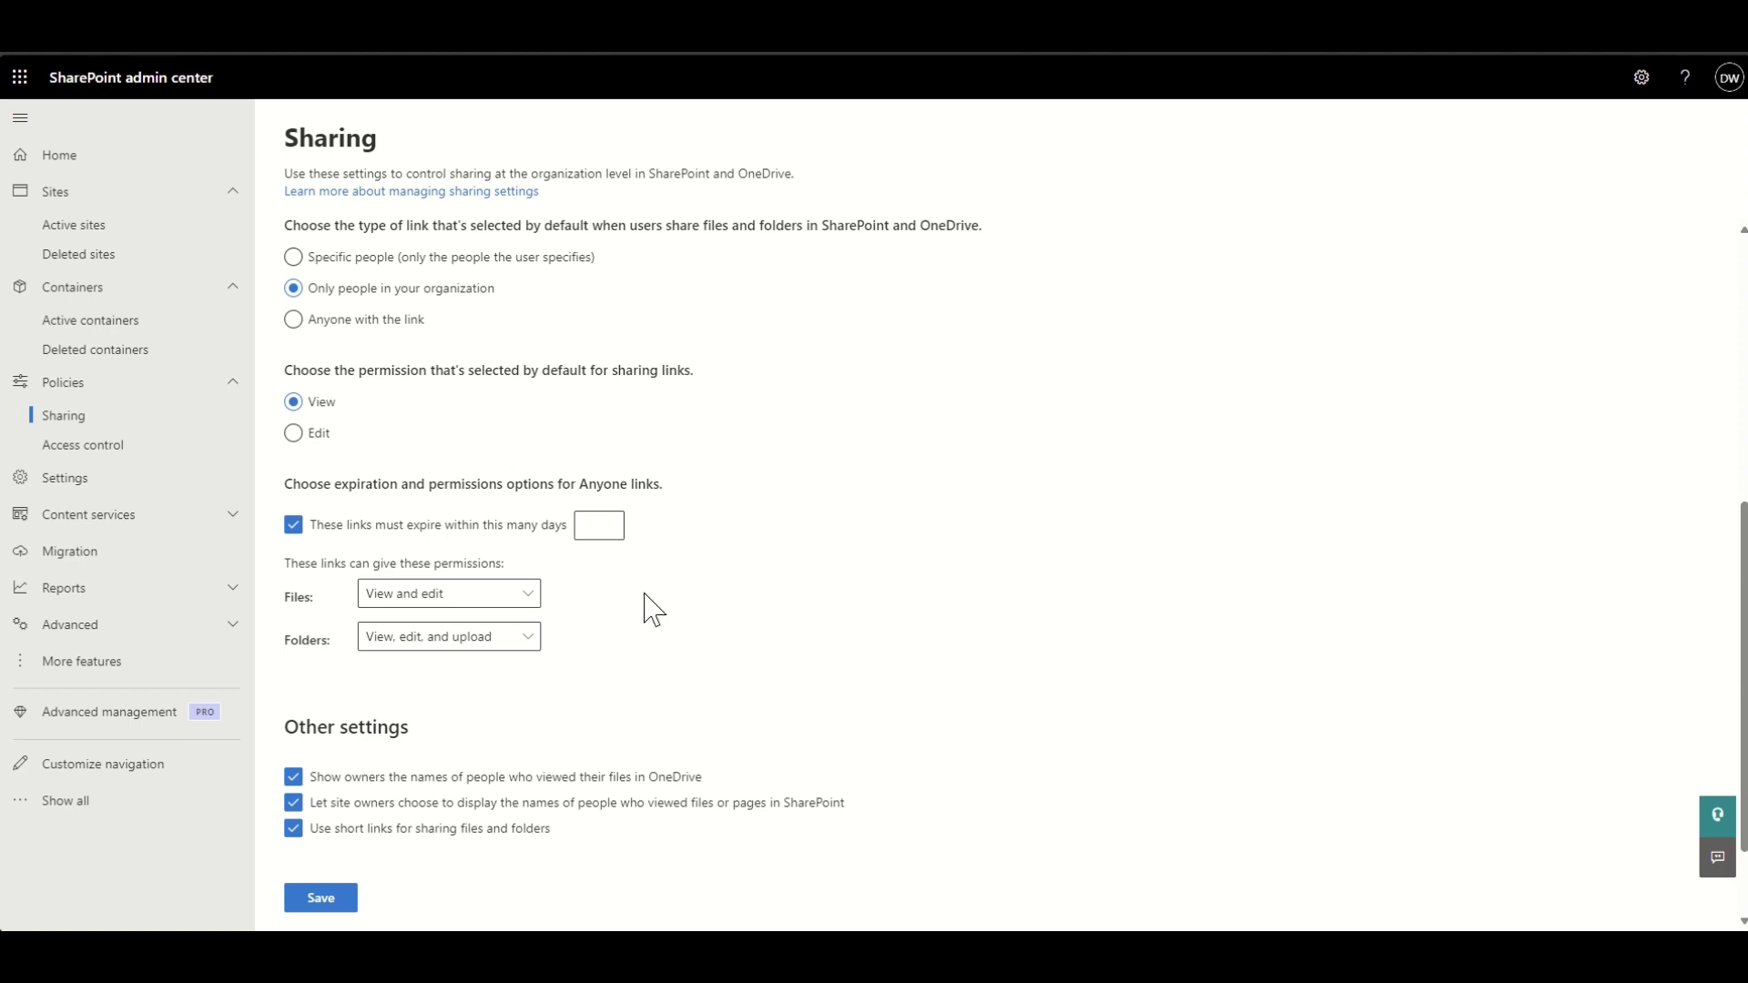
pyautogui.scroll(-1, 645, 609)
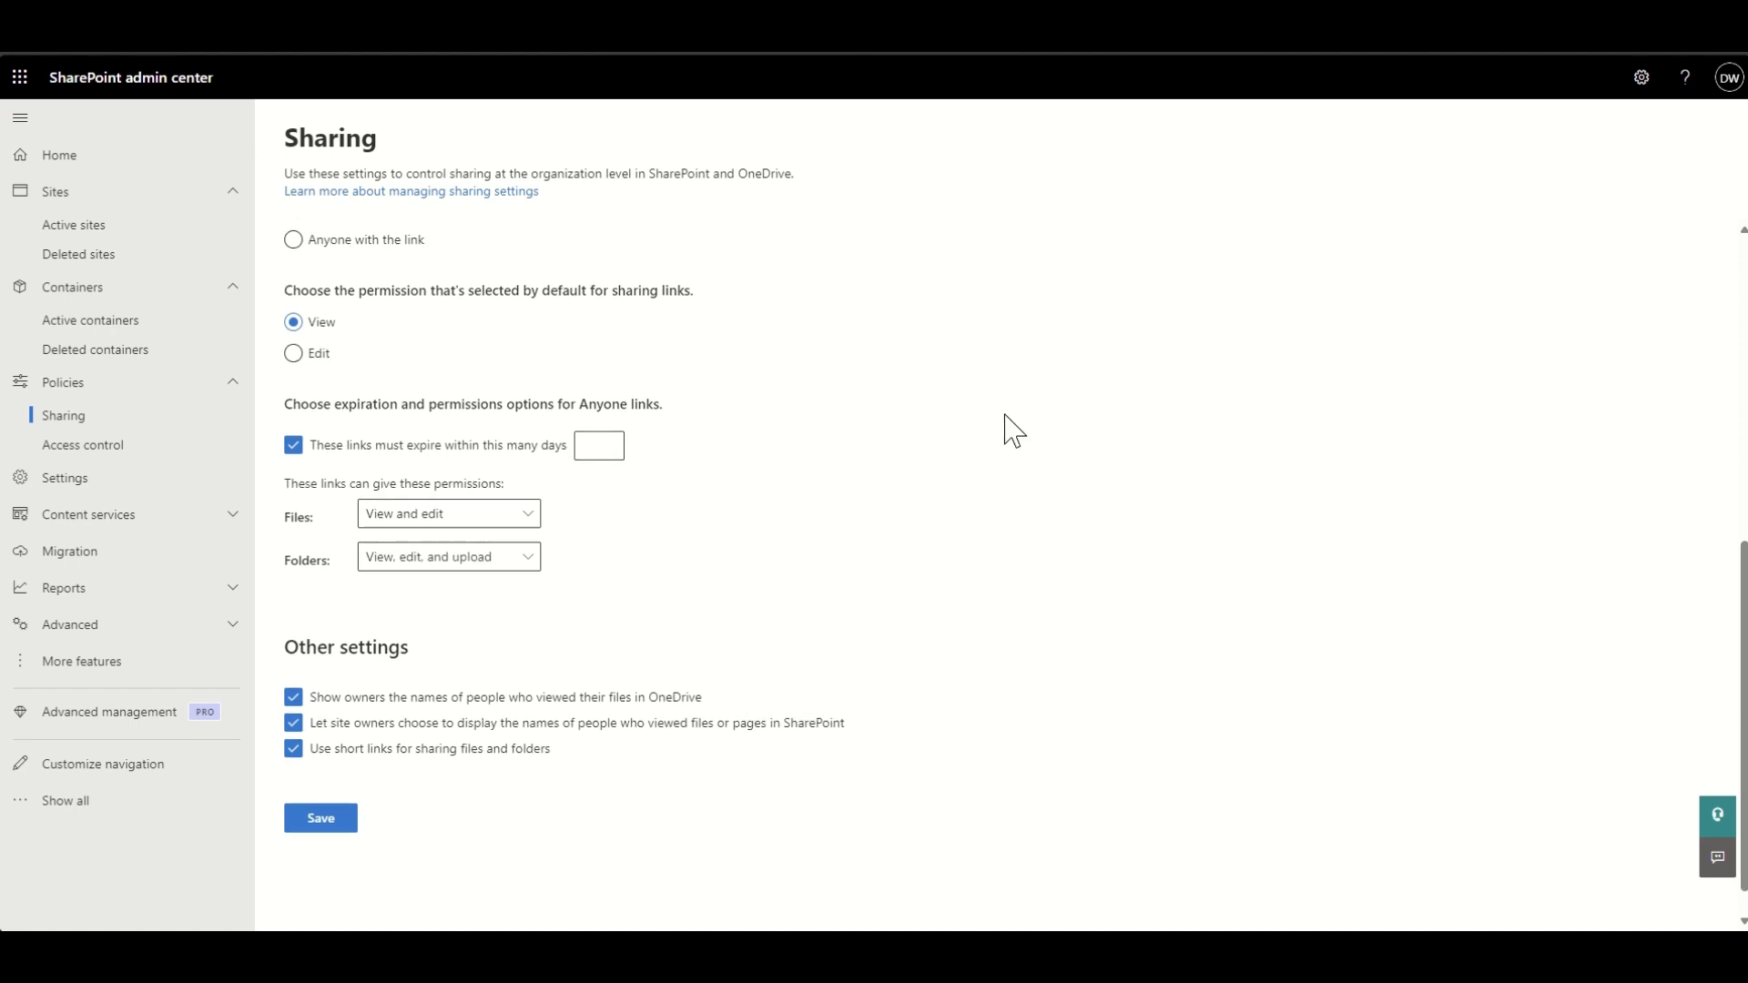
pyautogui.scroll(3, 1007, 428)
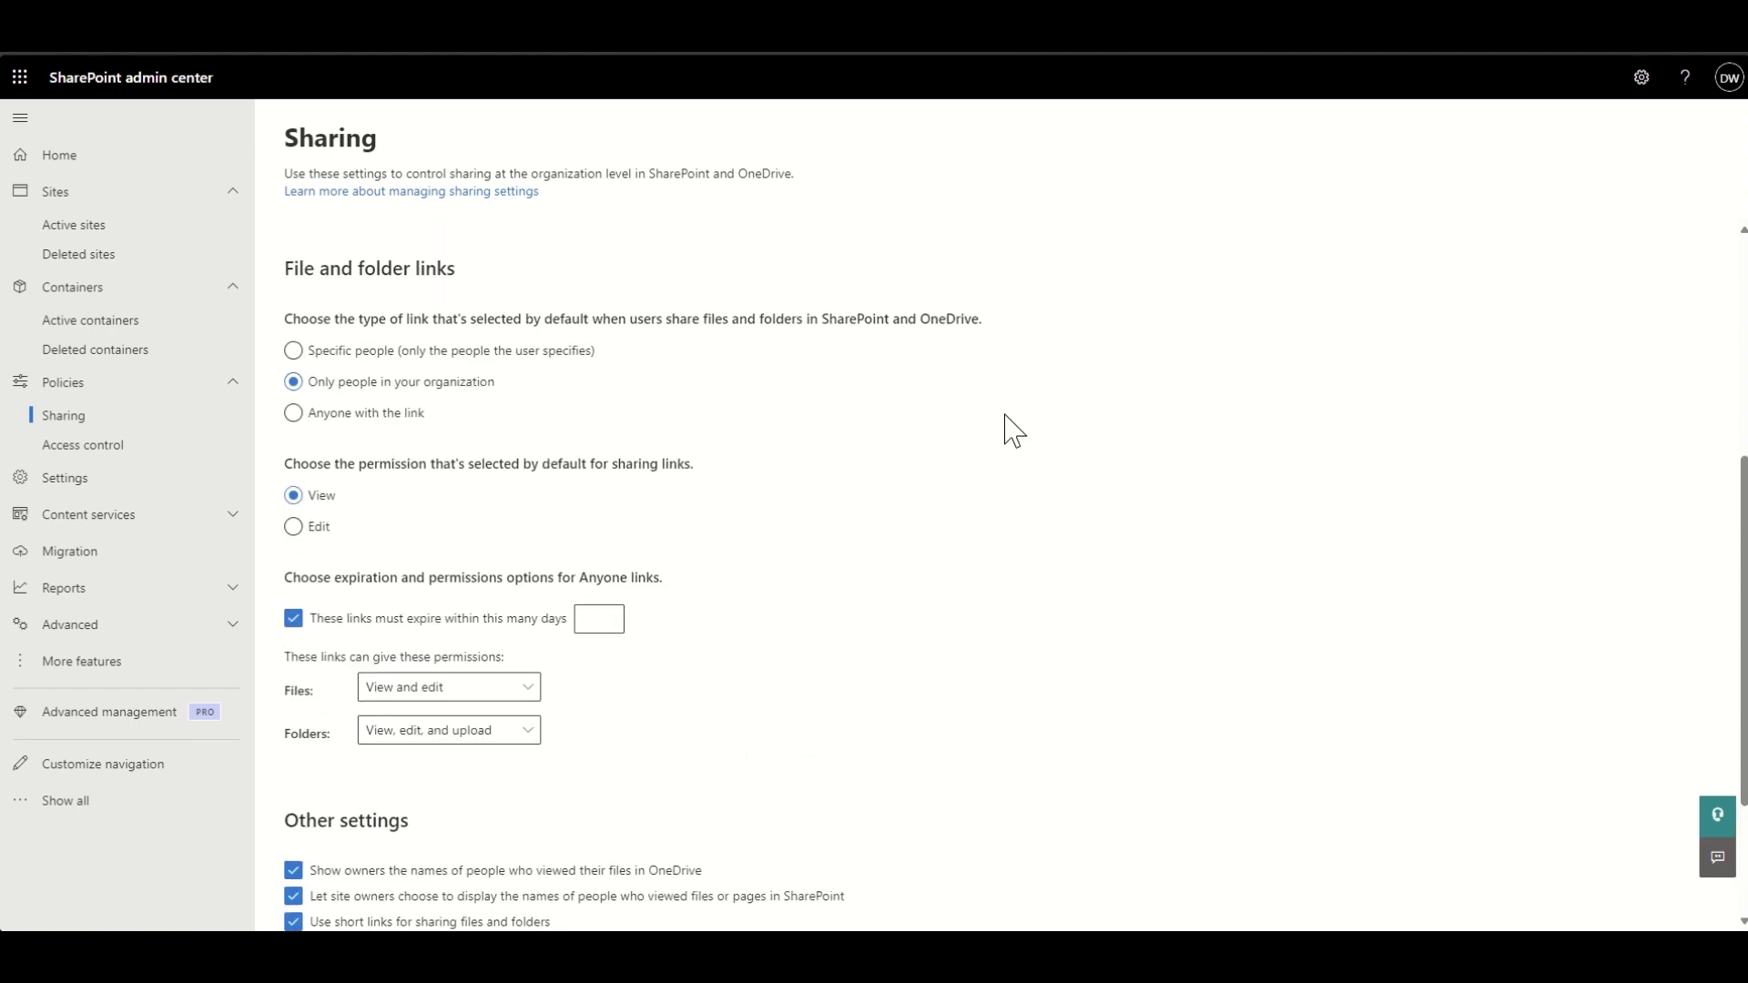
# Open Policies > Access control listing unmanaged devices, idle session sign-out and network location.
pyautogui.click(124, 444)
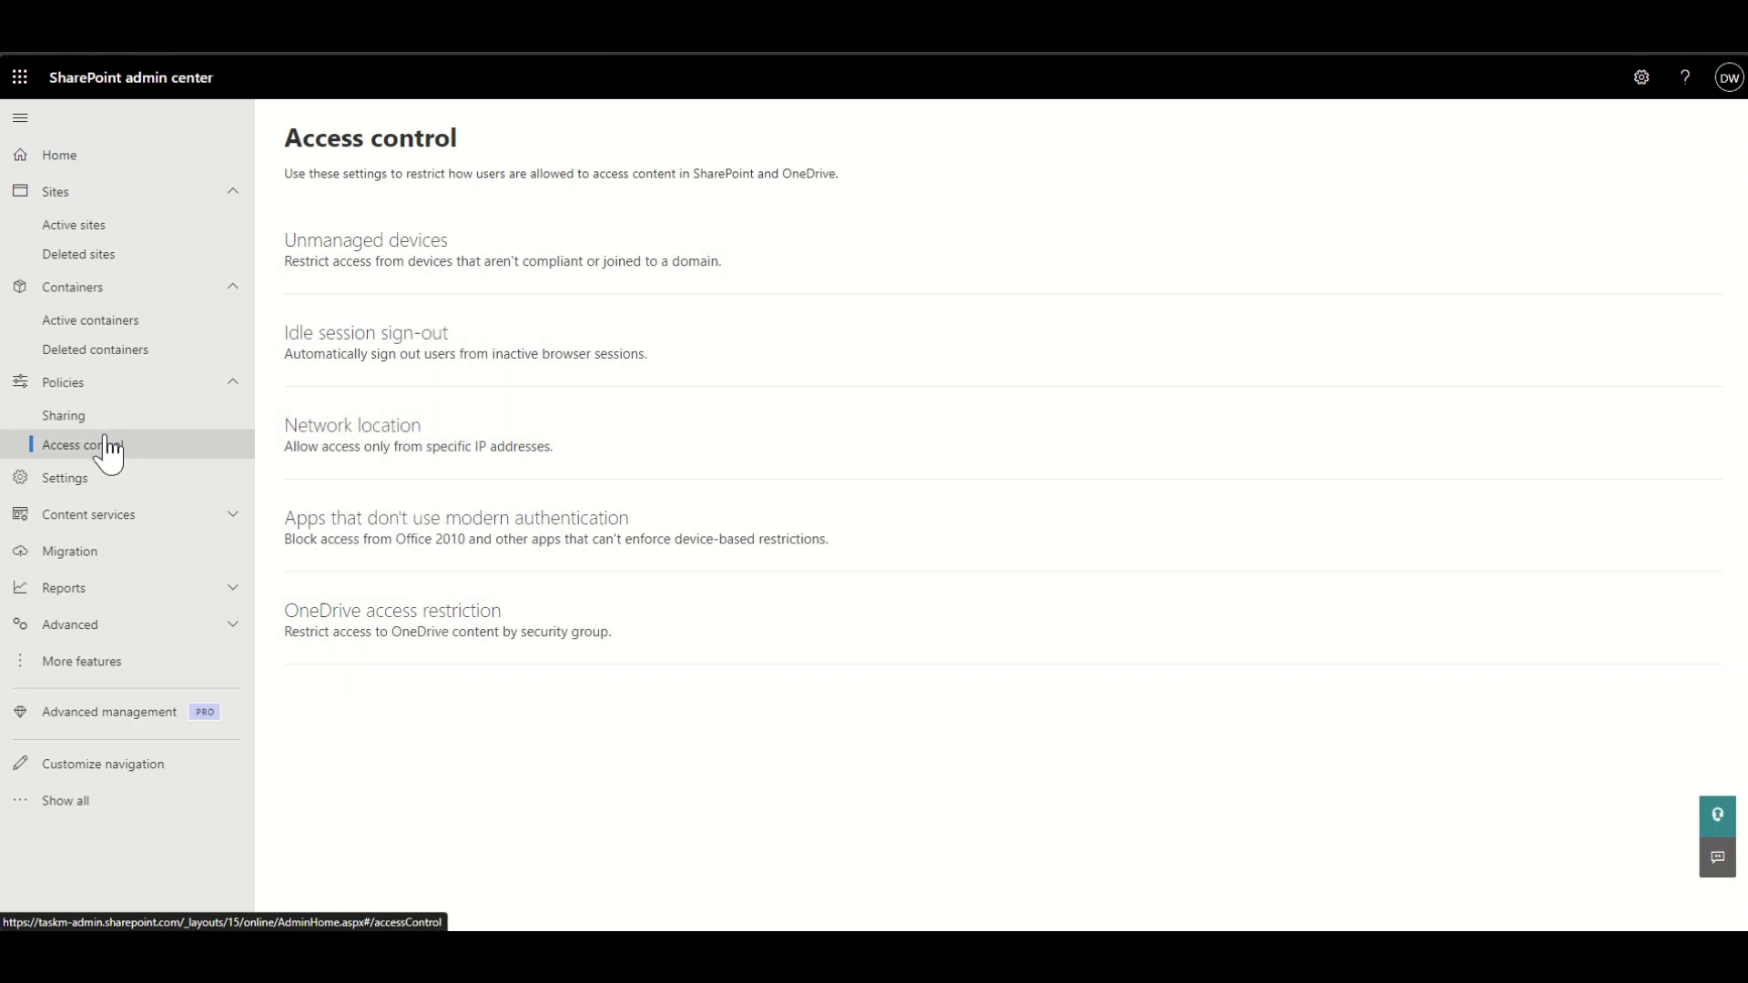
# Open the Settings page and expand the Reports and Content services groups.
pyautogui.click(109, 490)
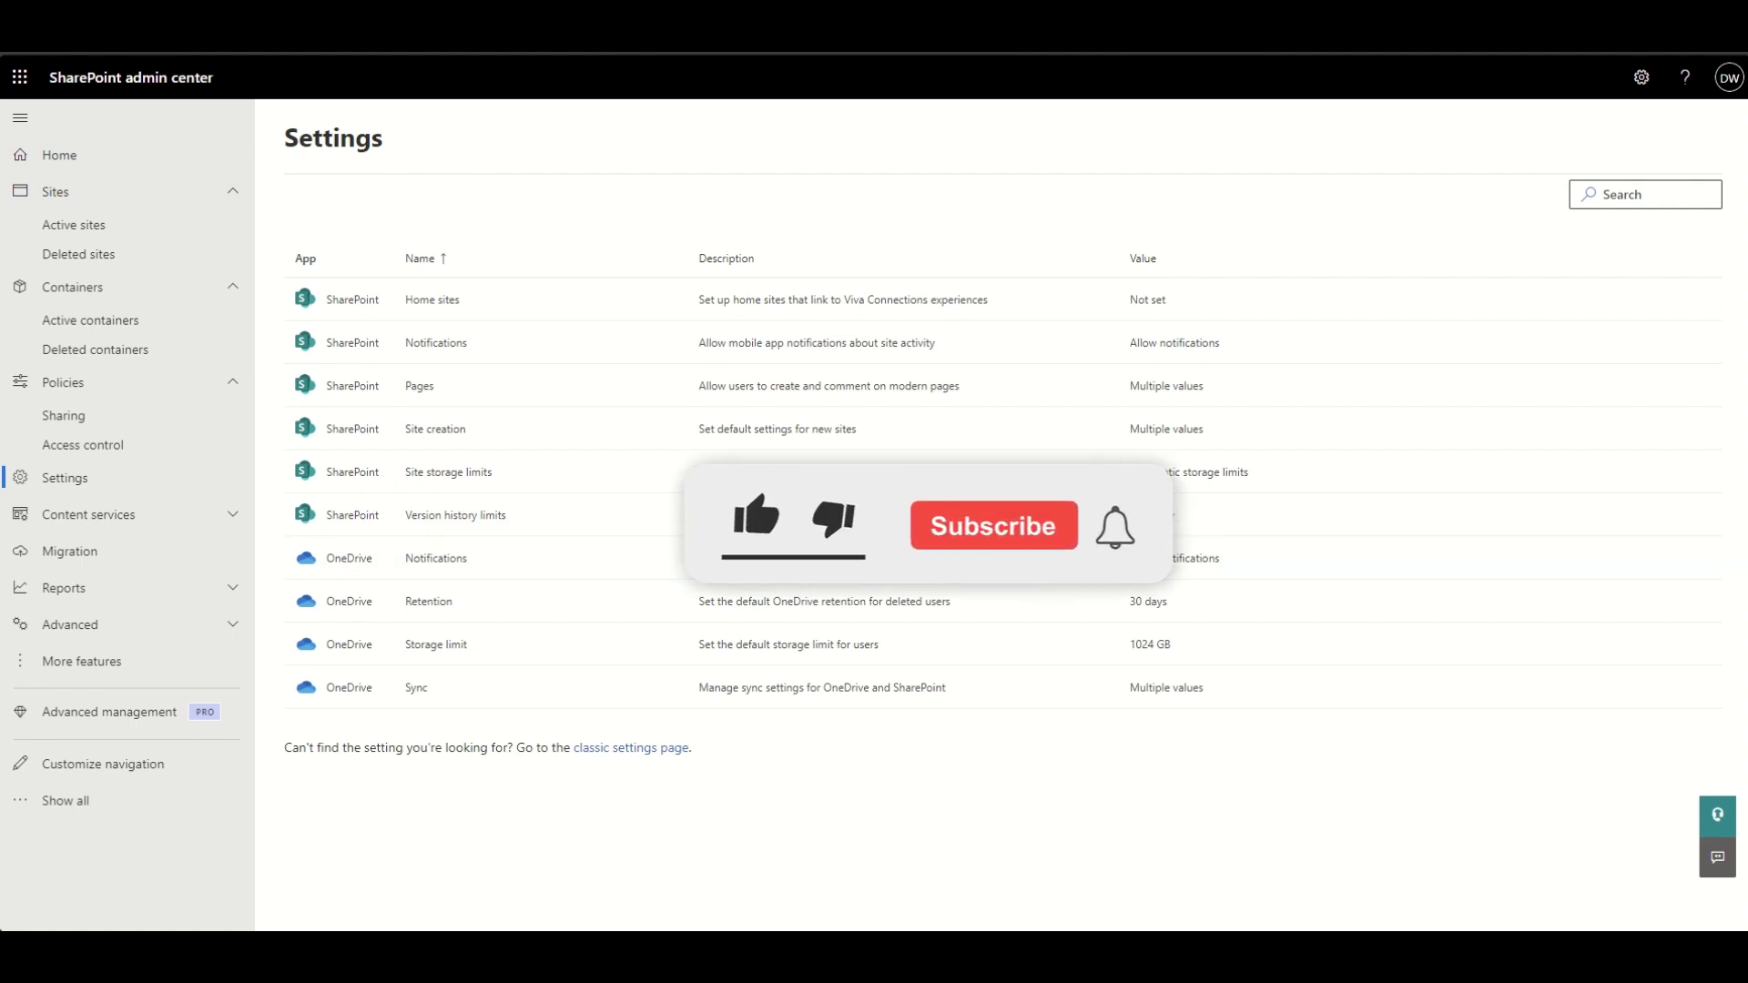
pyautogui.click(136, 587)
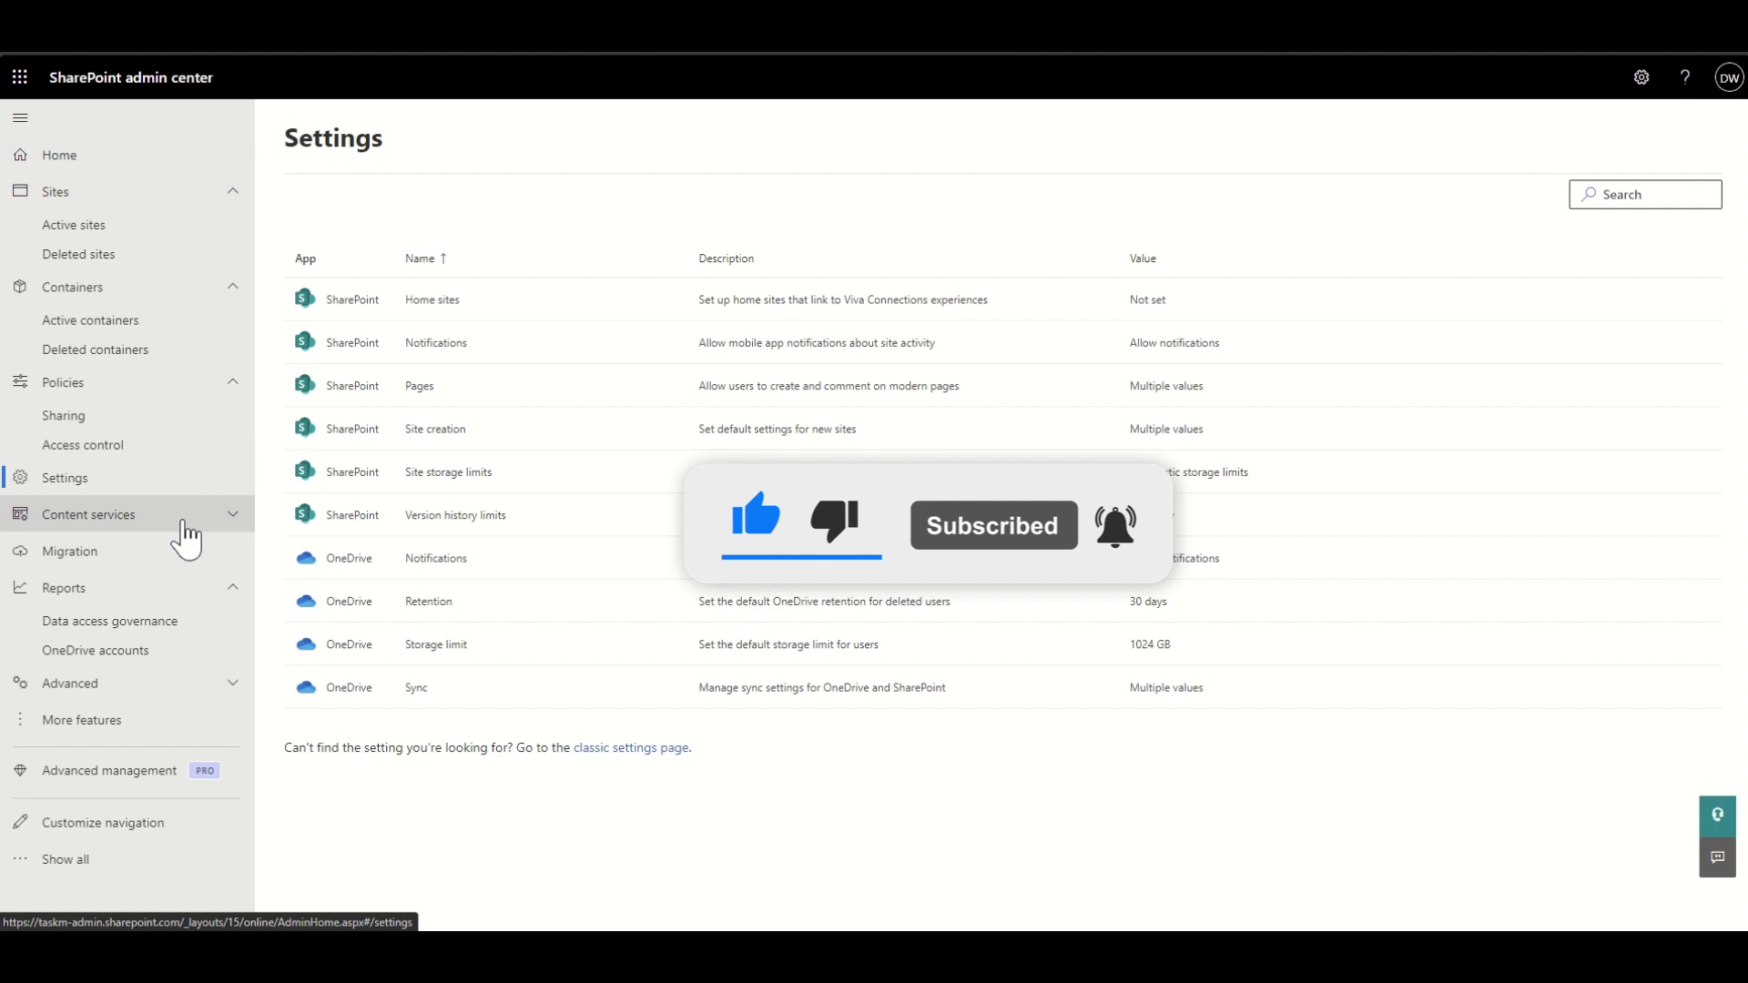
pyautogui.click(185, 523)
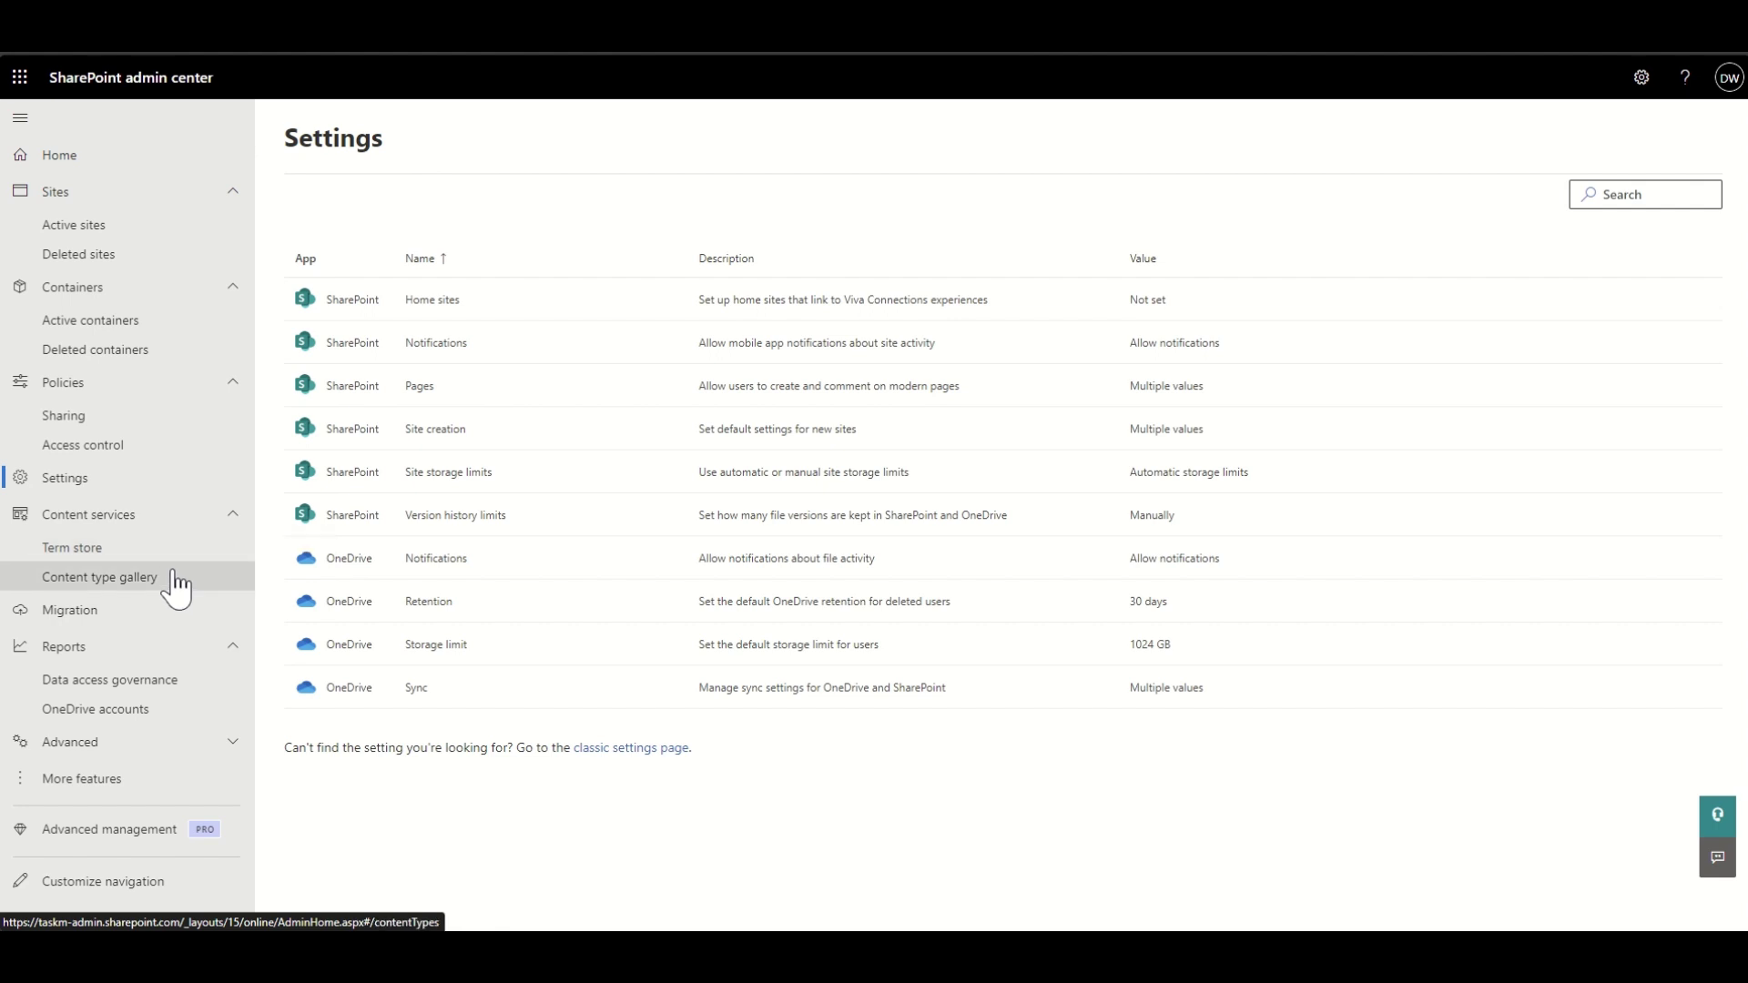
# View the Migration page, then open Reports > Data access governance.
pyautogui.click(187, 621)
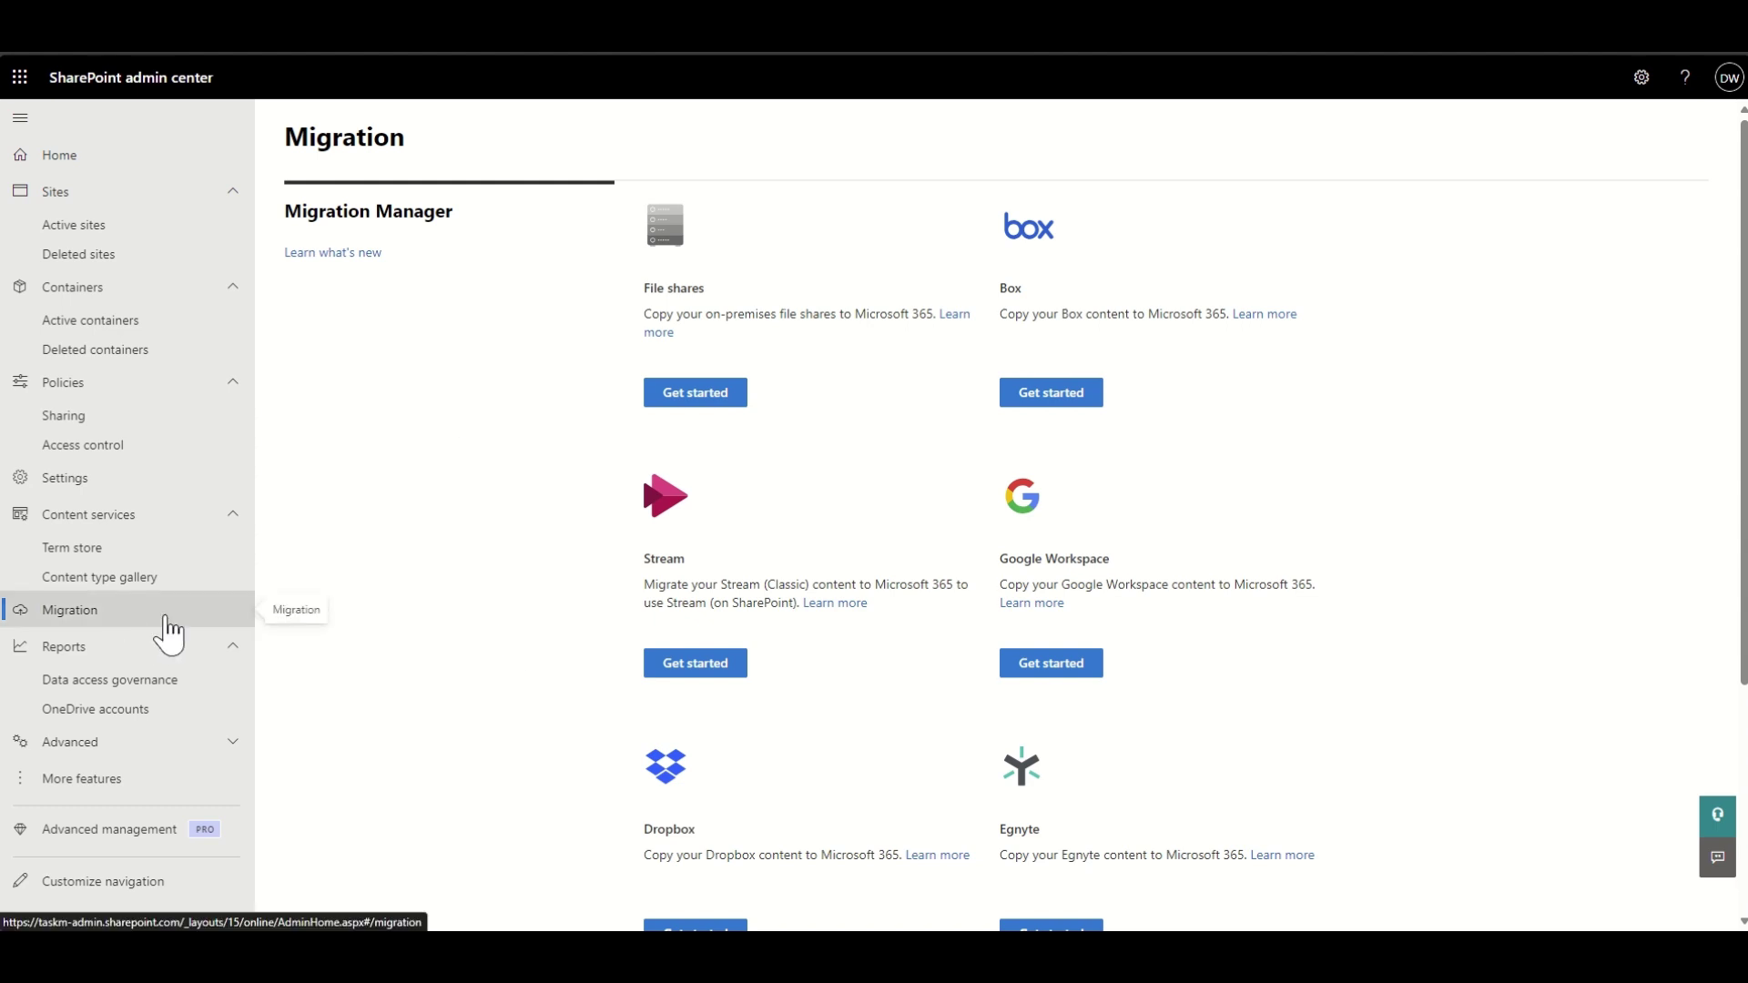
pyautogui.click(133, 697)
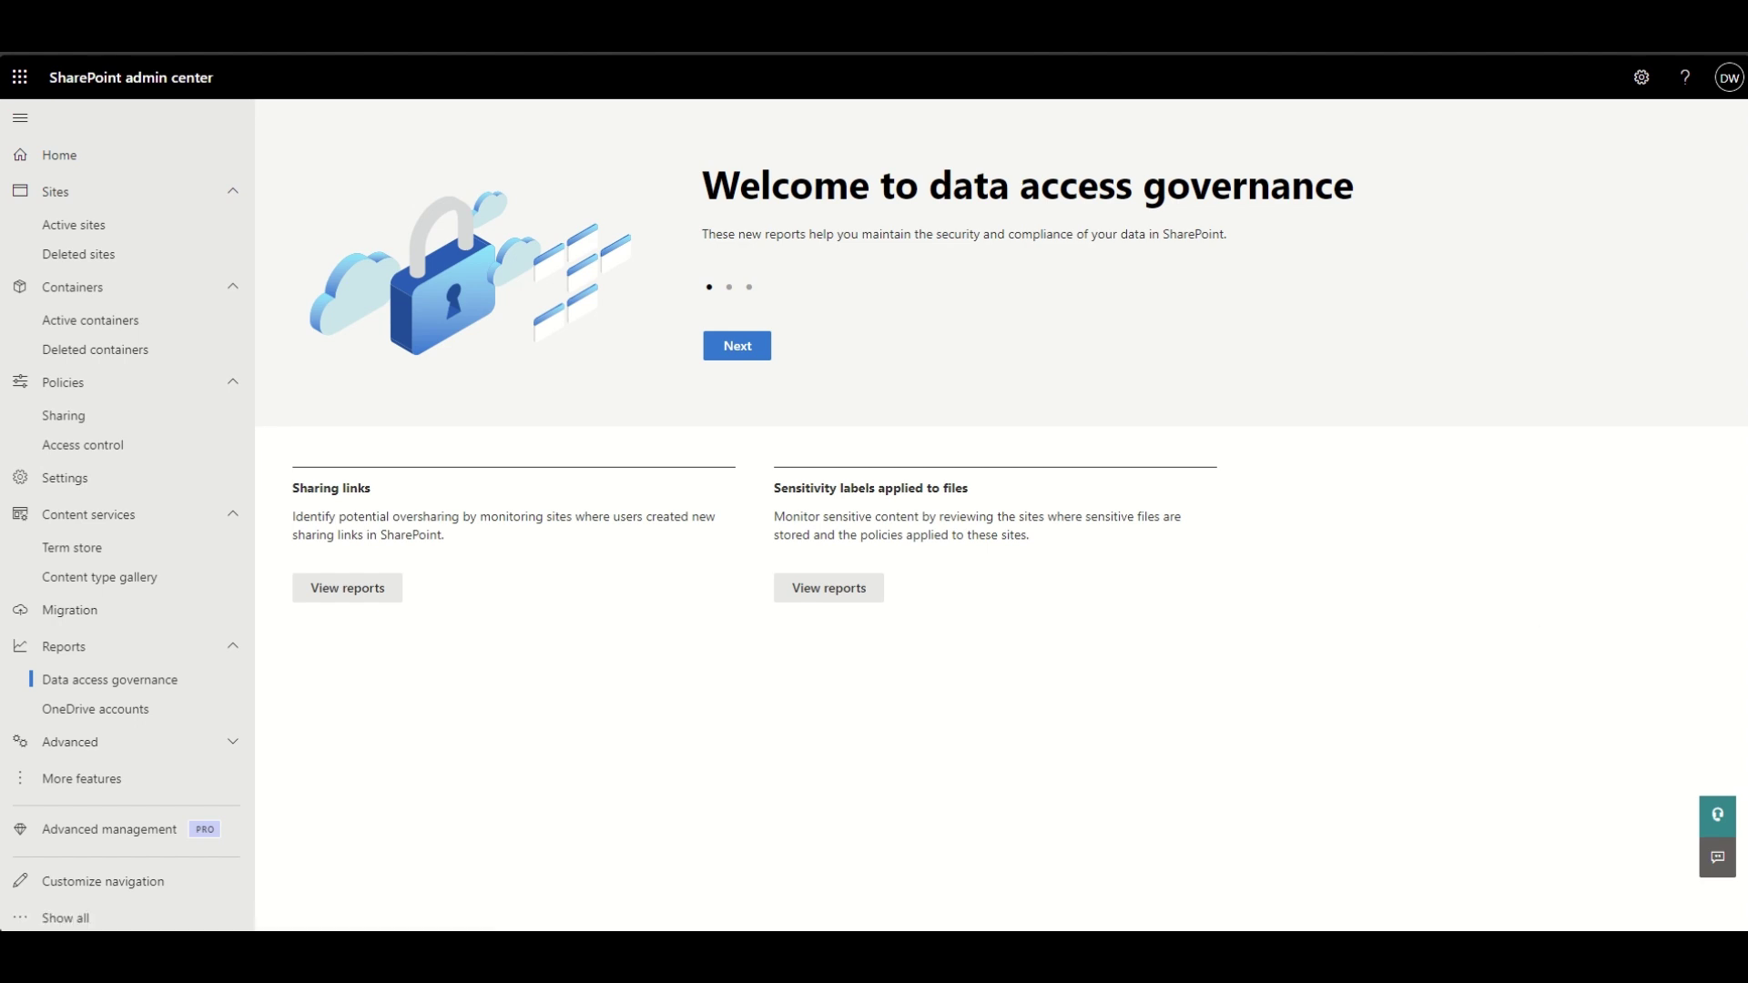
# Expand Advanced in the navigation and open the Advanced management (PRO) page with its feature list.
pyautogui.click(178, 742)
pyautogui.scroll(-1, 182, 746)
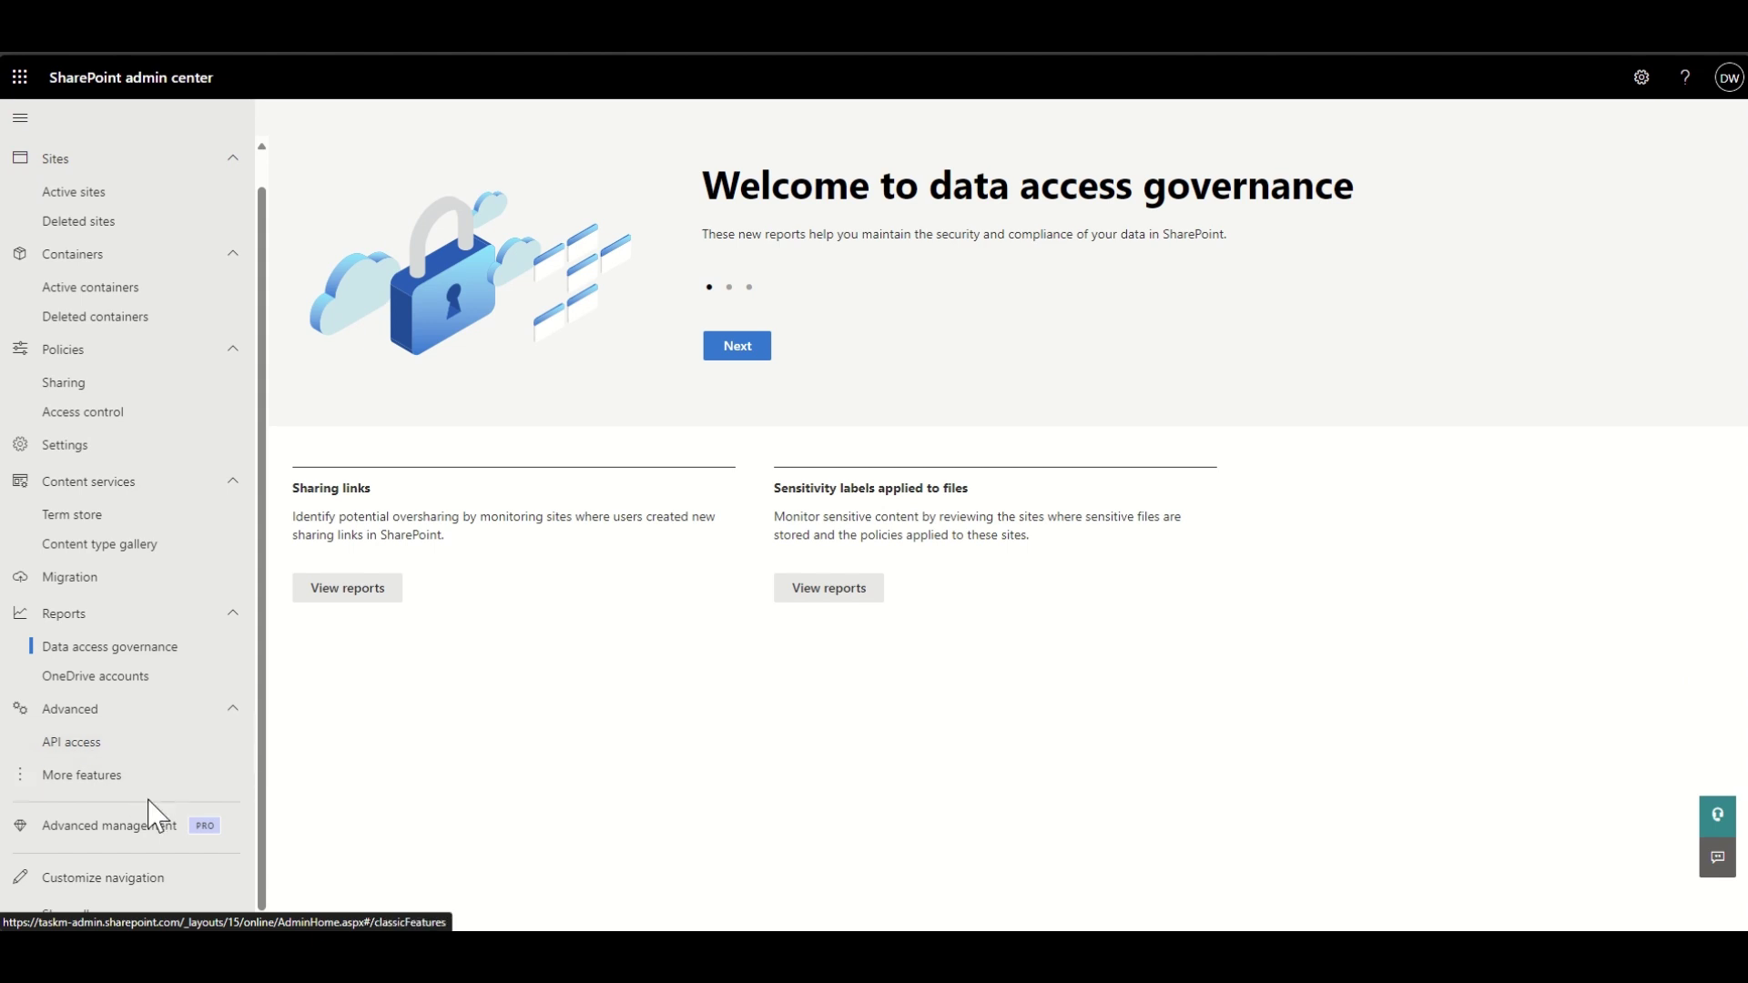
pyautogui.click(105, 834)
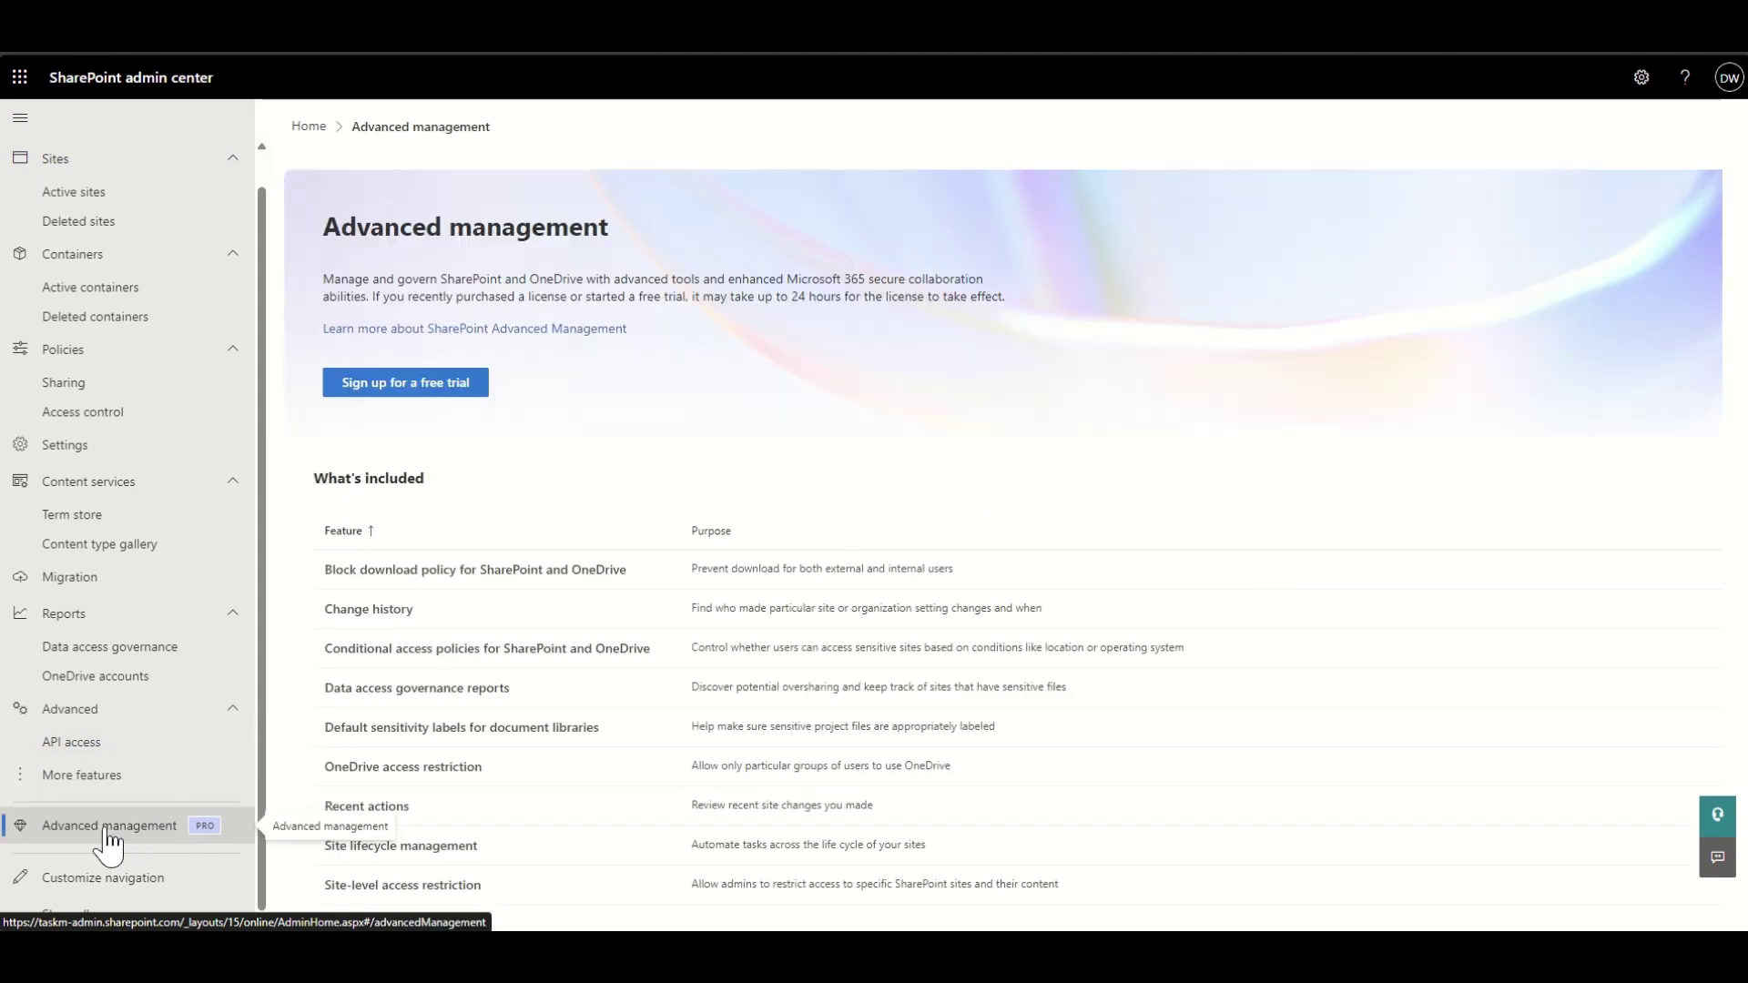